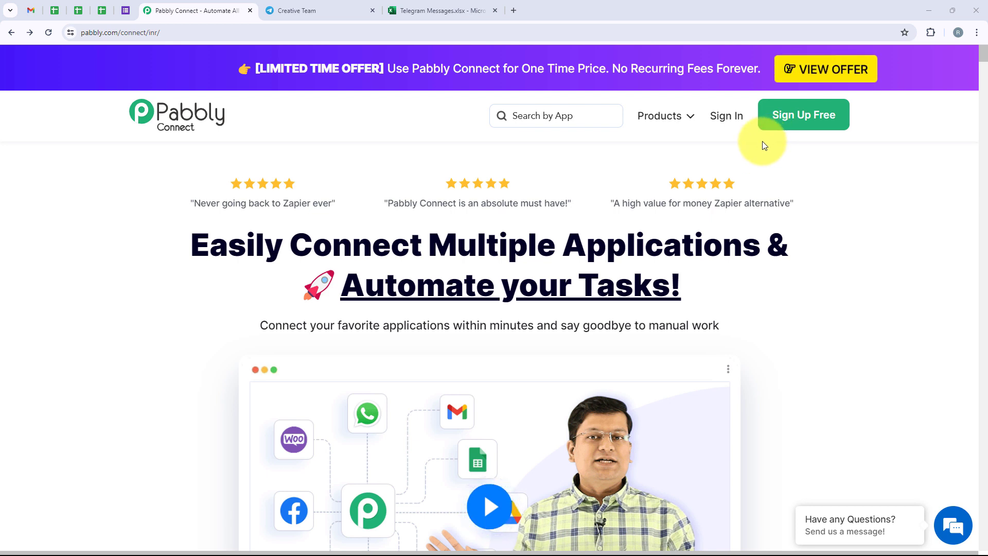
Step: Sign in using the Sign In link at the top right of the Pabbly Connect homepage
{"action": "left_click", "coordinate": [724, 118]}
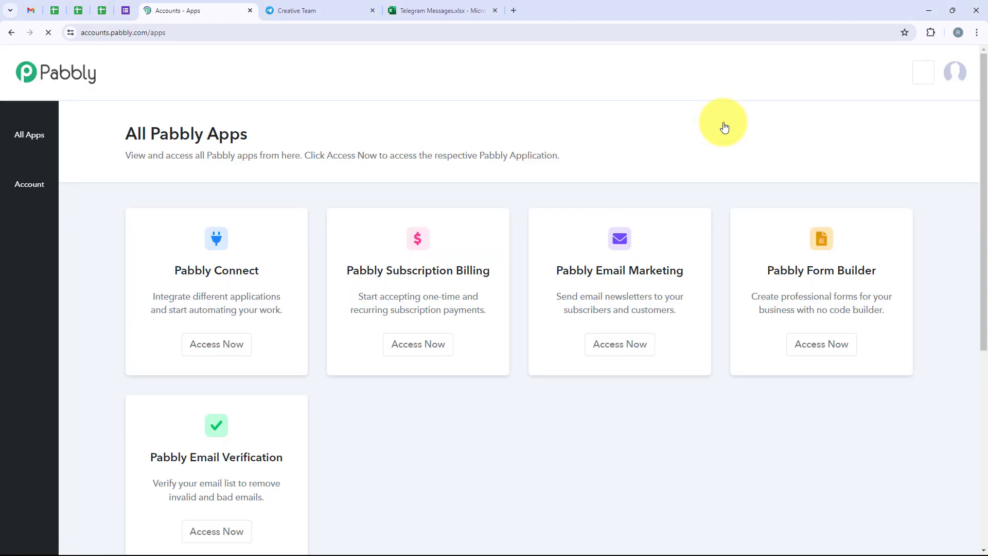
Step: Launch Pabbly Connect from the All Pabbly Apps list so its dashboard opens in a new tab
{"action": "left_click_drag", "start_coordinate": [282, 138], "coordinate": [100, 133]}
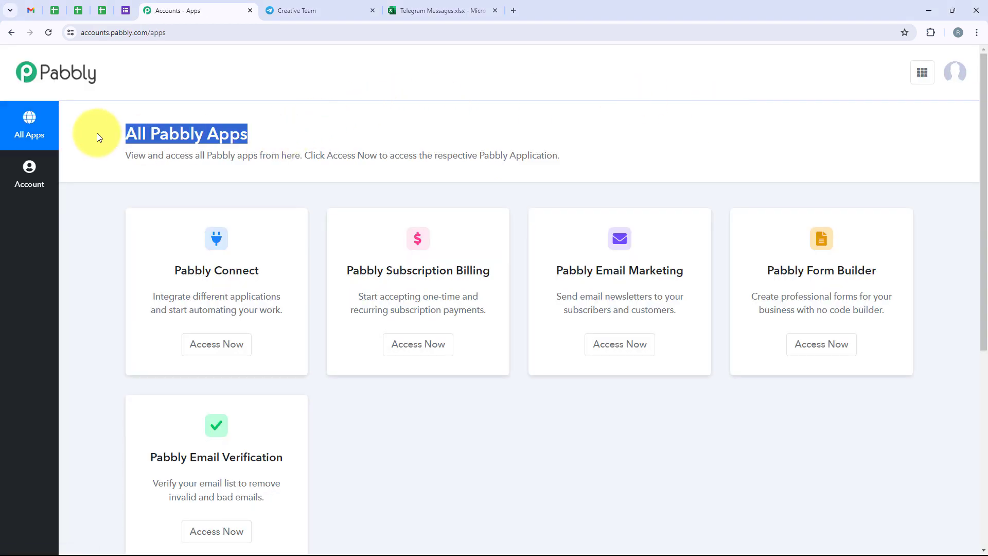
{"action": "left_click", "coordinate": [140, 137]}
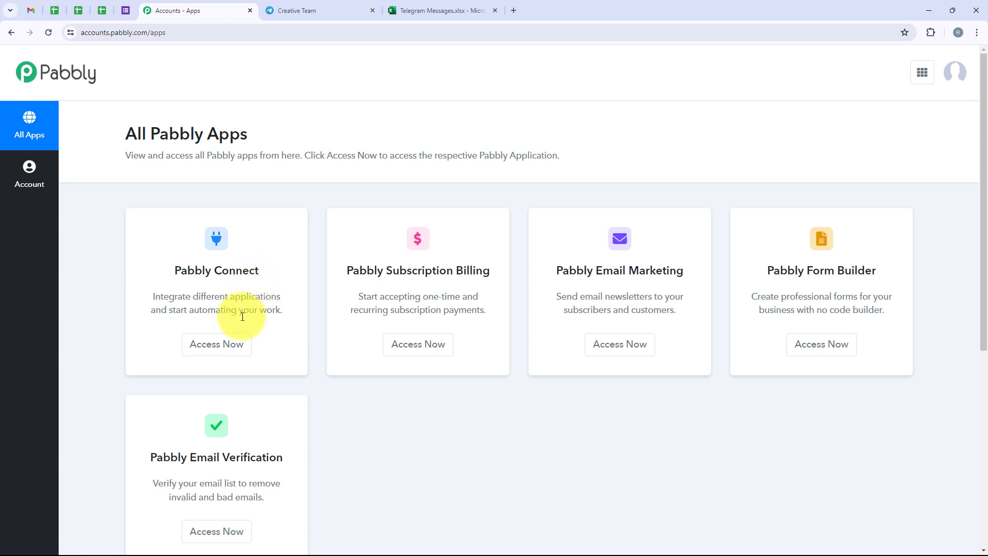
{"action": "left_click", "coordinate": [231, 343]}
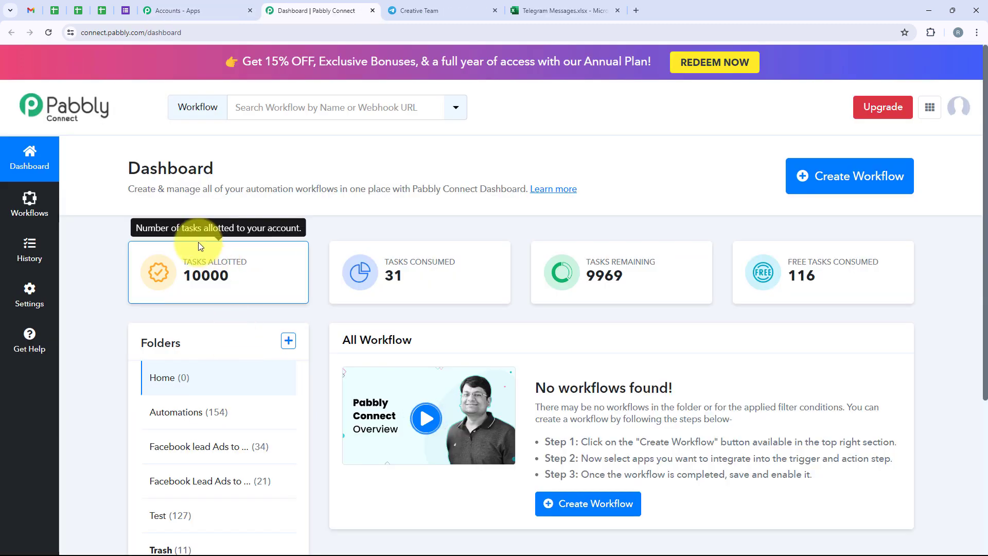
Step: Add a workflow in the Automations folder, pasting the name 'How to Add Telegram Messages in Microsoft Excel'
{"action": "left_click", "coordinate": [867, 187]}
{"action": "left_click_drag", "start_coordinate": [421, 242], "coordinate": [342, 243]}
{"action": "left_click_drag", "start_coordinate": [412, 312], "coordinate": [340, 308]}
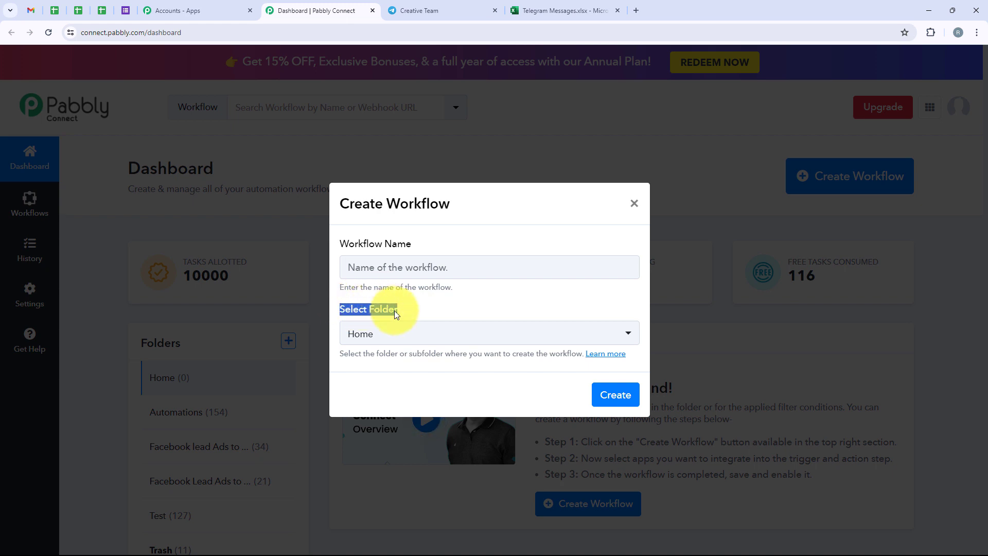
{"action": "left_click", "coordinate": [410, 334]}
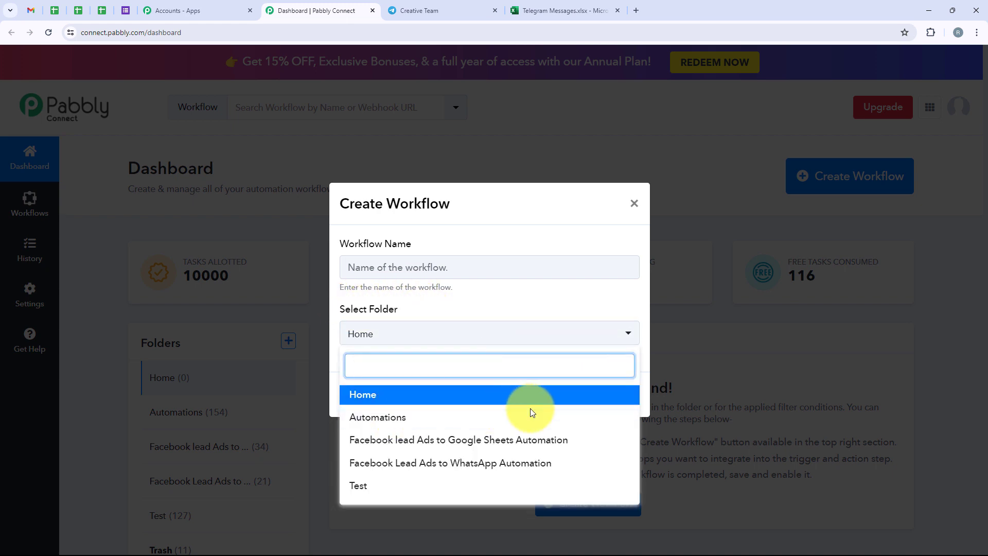
{"action": "left_click", "coordinate": [575, 418]}
{"action": "left_click", "coordinate": [435, 269]}
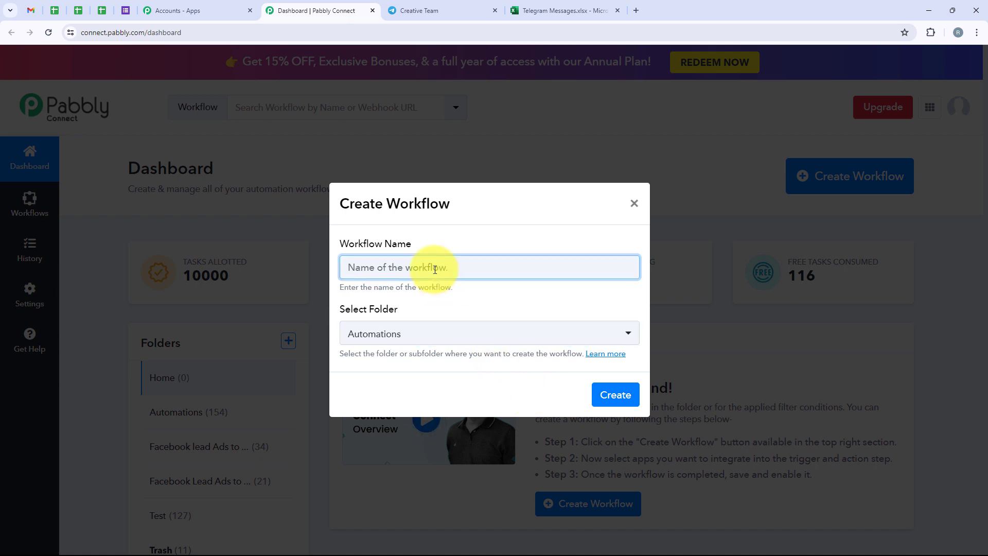
{"action": "type", "text": "How to Add Telegram Messages in Microsoft Excel"}
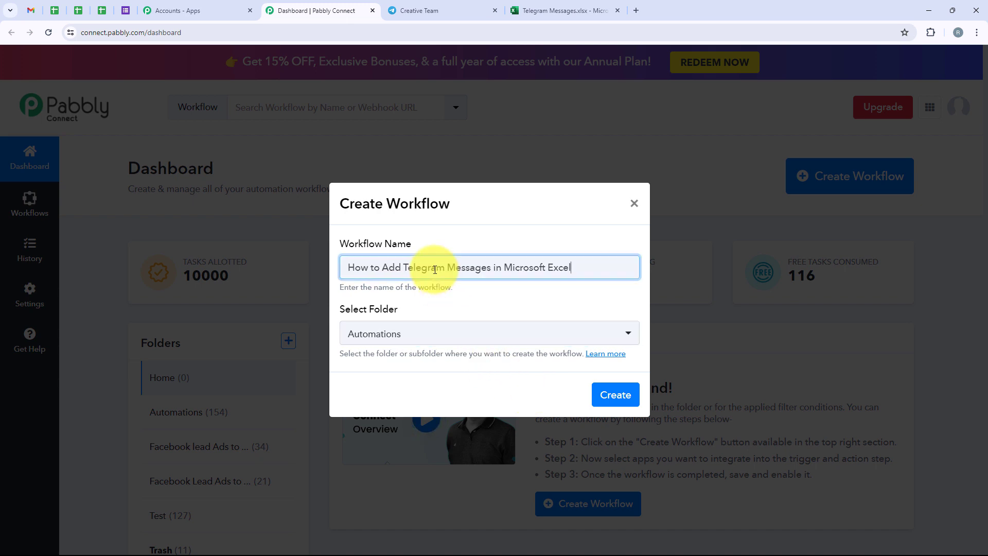
{"action": "left_click", "coordinate": [616, 396]}
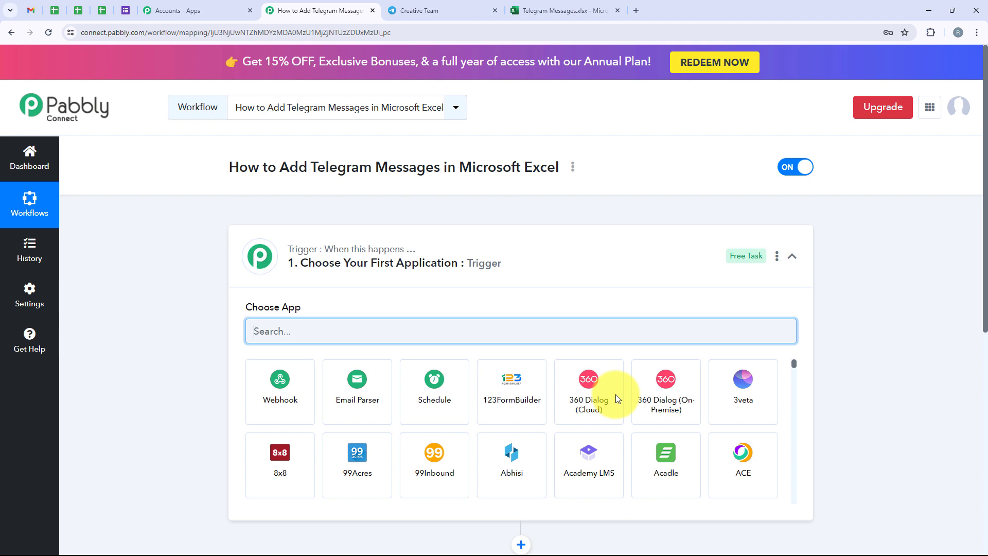
{"action": "left_click", "coordinate": [572, 283]}
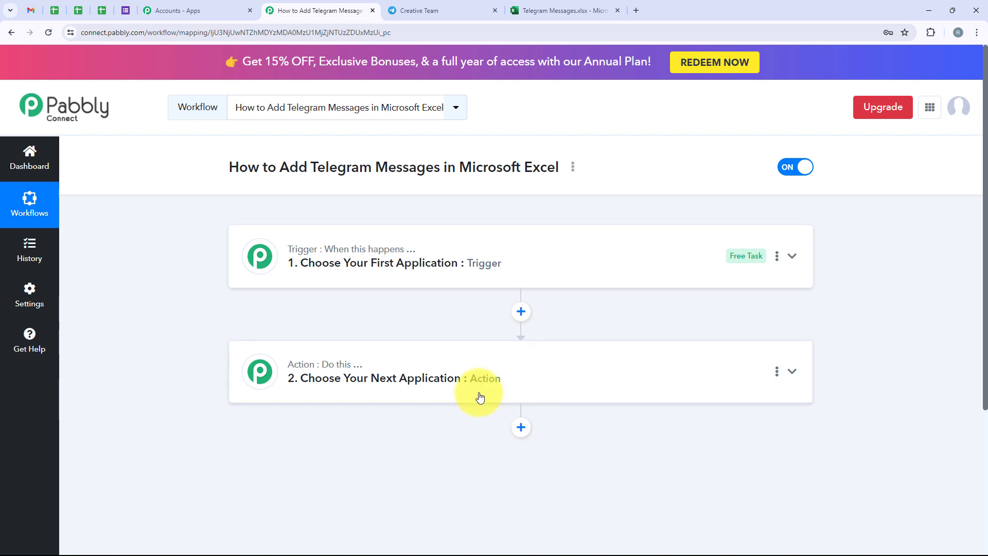
Step: Search the trigger apps for 'Tele' and pick Telegram Bot as the trigger app
{"action": "mouse_move", "coordinate": [350, 250]}
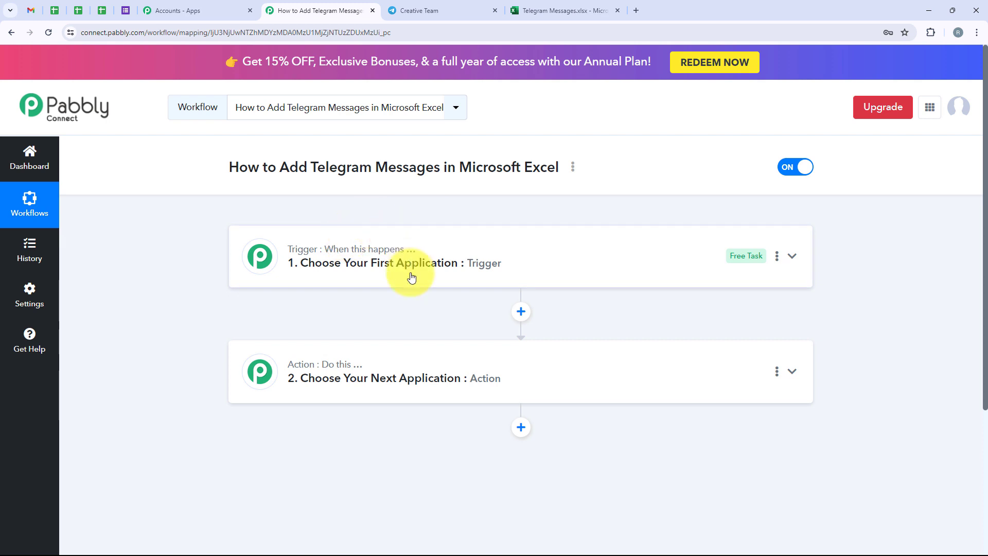
{"action": "mouse_move", "coordinate": [327, 363]}
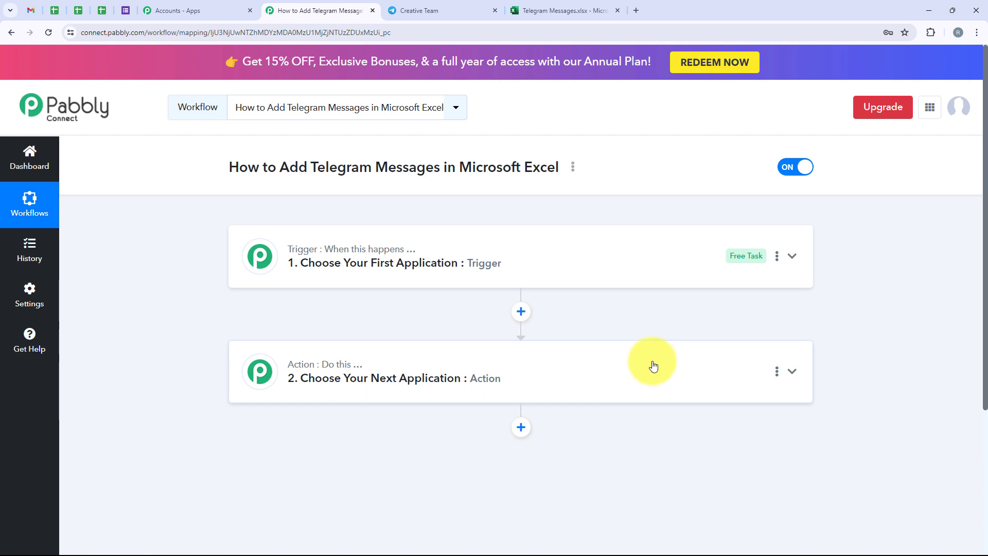
{"action": "left_click", "coordinate": [426, 263]}
{"action": "left_click", "coordinate": [352, 322]}
{"action": "type", "text": "Tel"}
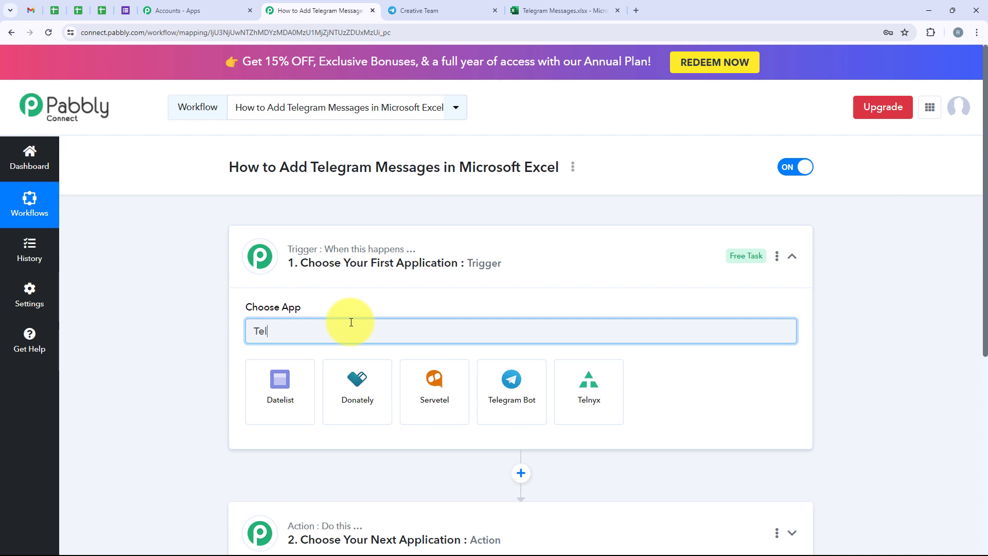
{"action": "type", "text": "egram Bot"}
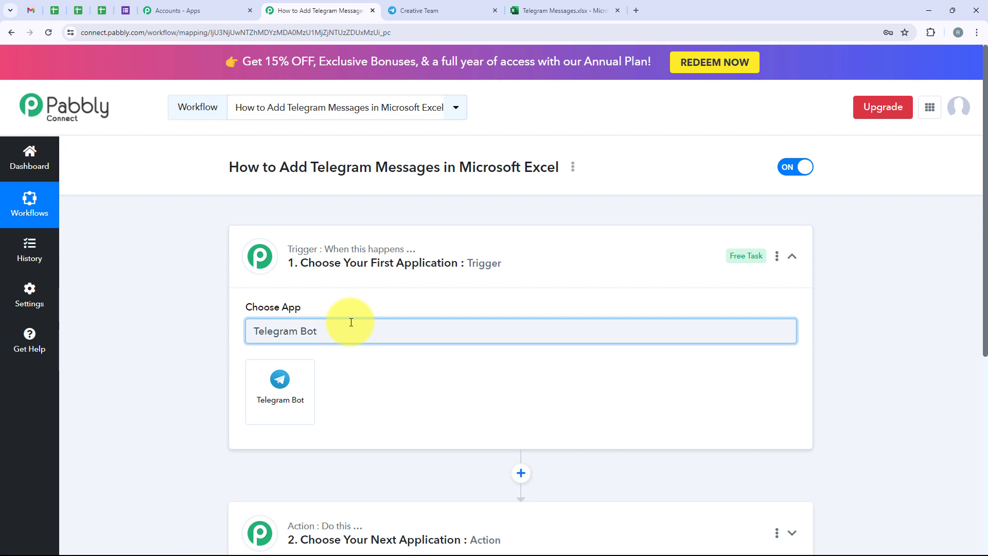
{"action": "left_click", "coordinate": [294, 364]}
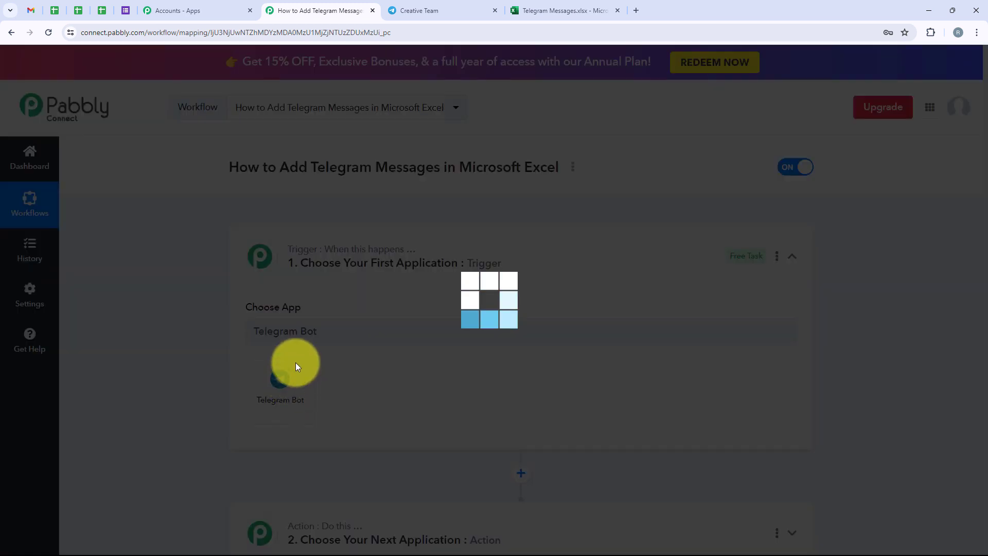
Step: Choose Set Webhook / Watch Updates as the trigger event and start connecting a Telegram Bot account
{"action": "left_click_drag", "start_coordinate": [247, 365], "coordinate": [316, 387]}
{"action": "left_click", "coordinate": [317, 387]}
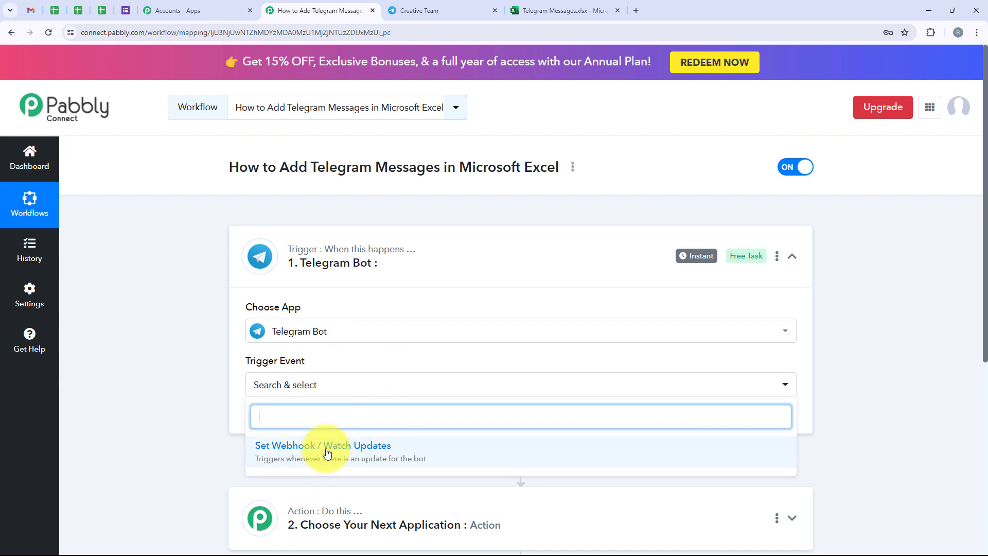
{"action": "left_click", "coordinate": [404, 443]}
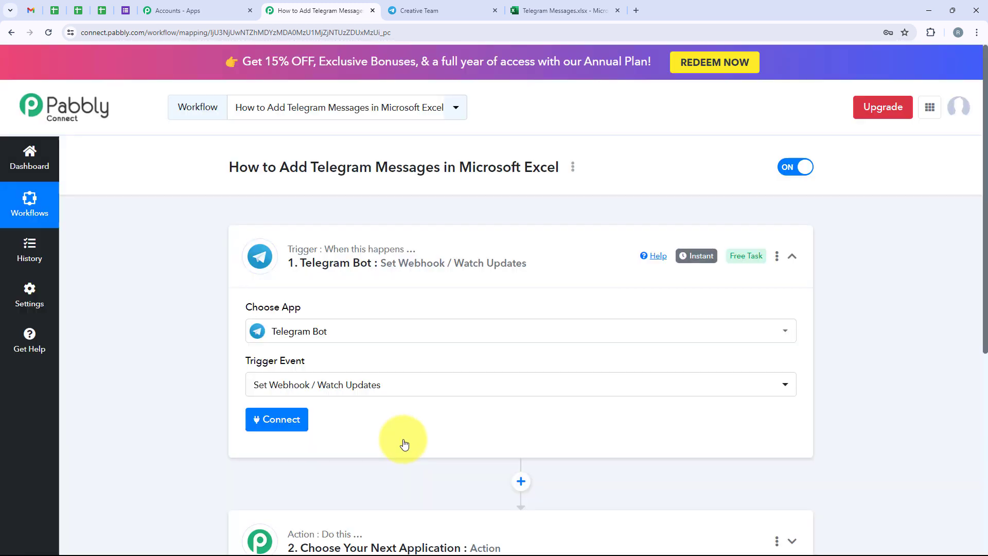
{"action": "left_click", "coordinate": [277, 425]}
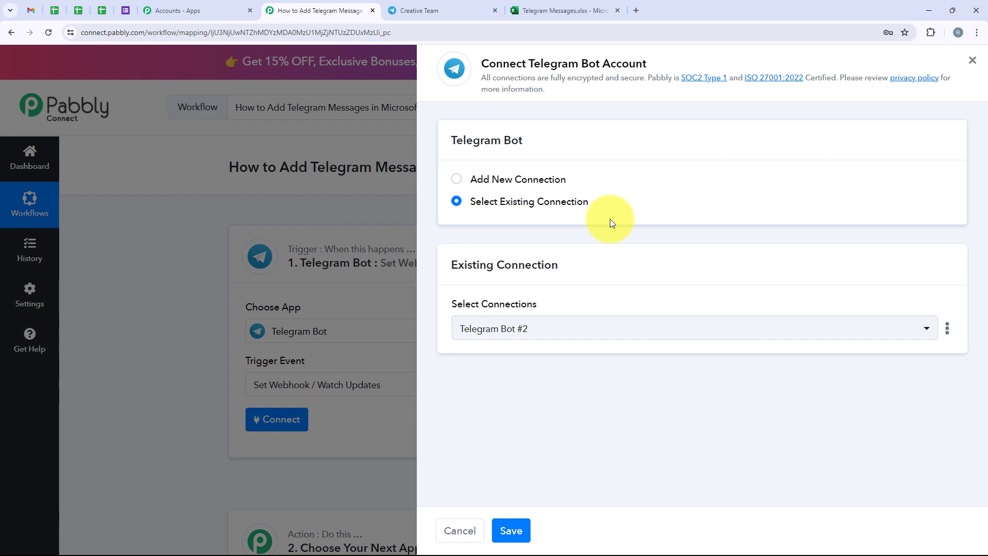
Step: Add a new Telegram Bot #3 connection, read the BotFather token instructions, then go to Telegram Web's search
{"action": "left_click", "coordinate": [471, 181]}
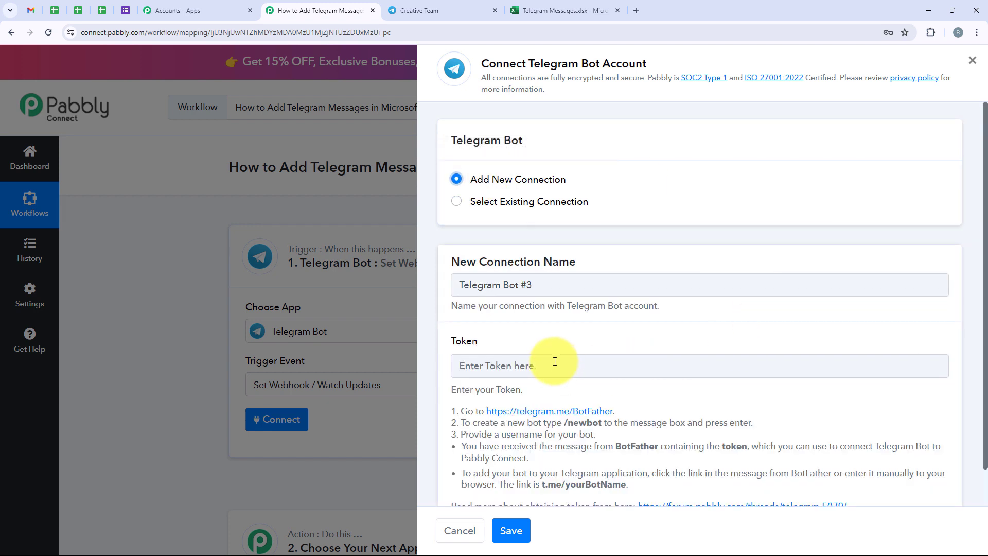
{"action": "scroll", "coordinate": [550, 368], "scroll_direction": "down", "scroll_amount": 1}
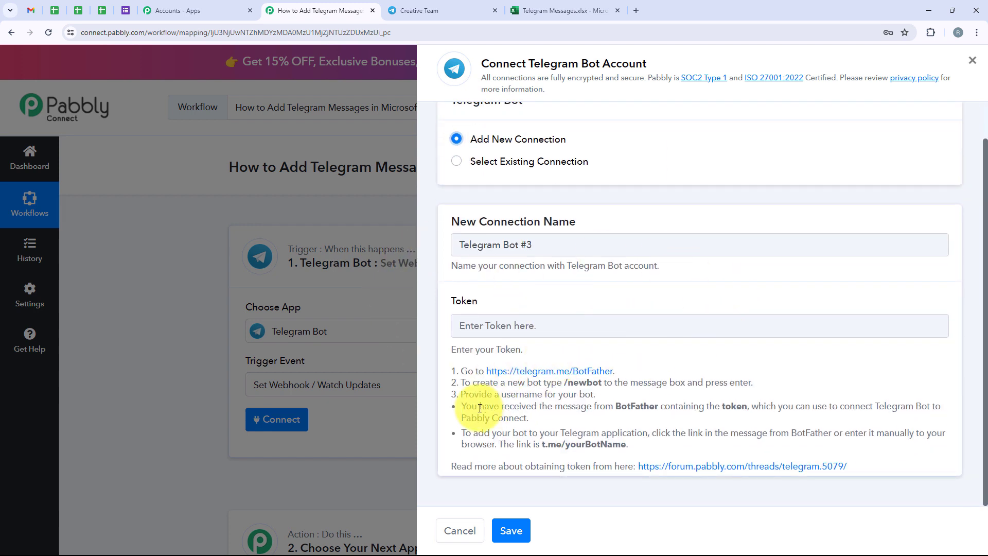
{"action": "left_click_drag", "start_coordinate": [451, 370], "coordinate": [662, 373]}
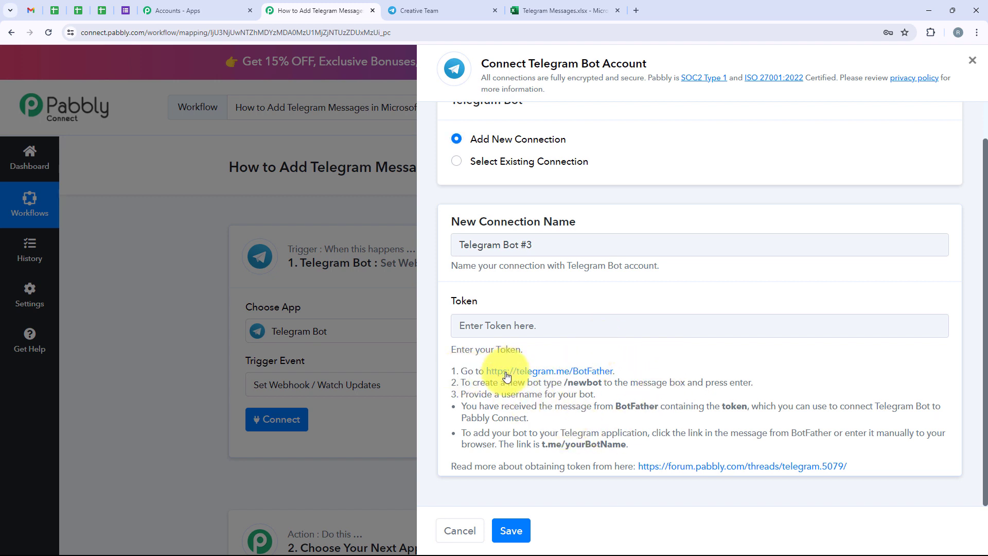
{"action": "left_click", "coordinate": [548, 383]}
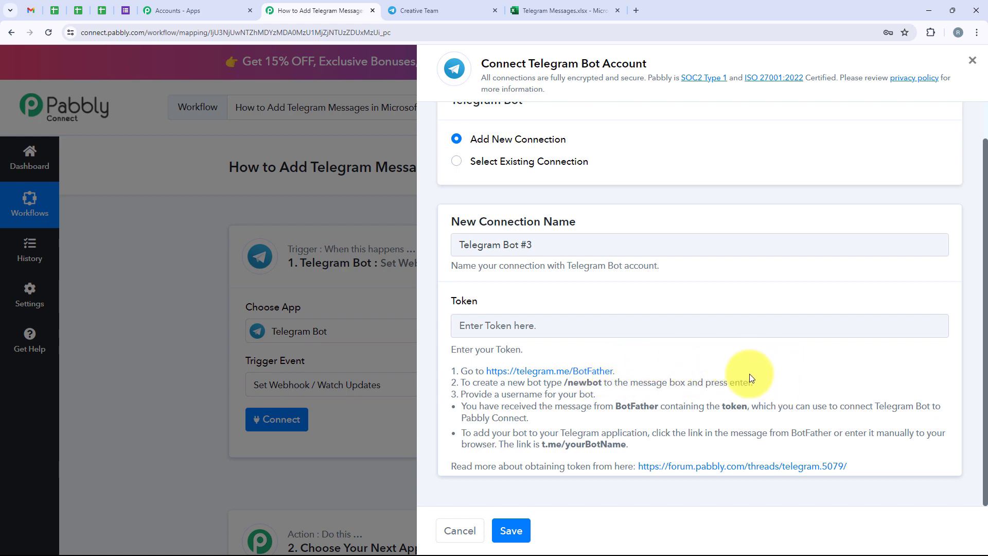
{"action": "left_click", "coordinate": [440, 14]}
{"action": "left_click", "coordinate": [207, 72]}
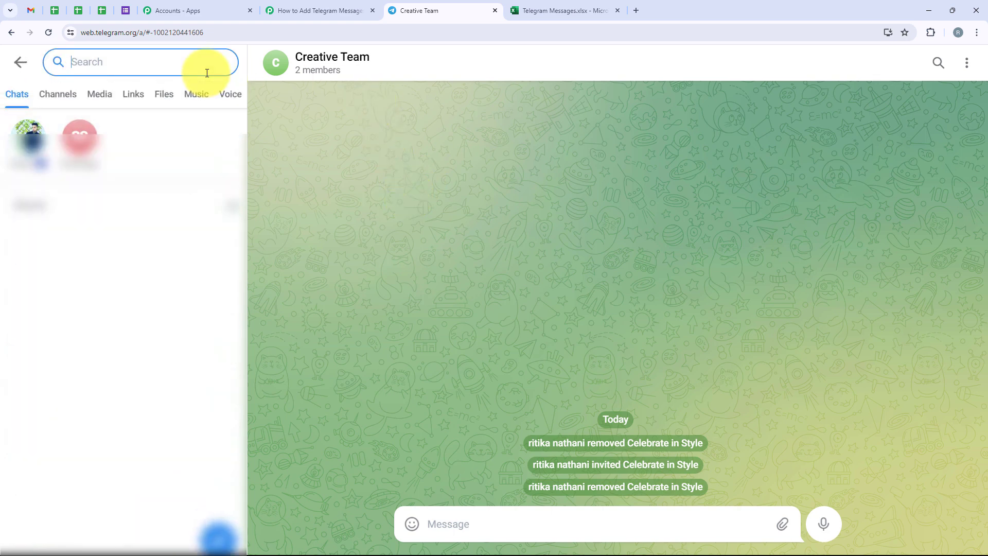
Step: Find BotFather in Telegram and send it the /newbot command
{"action": "type", "text": "Bot"}
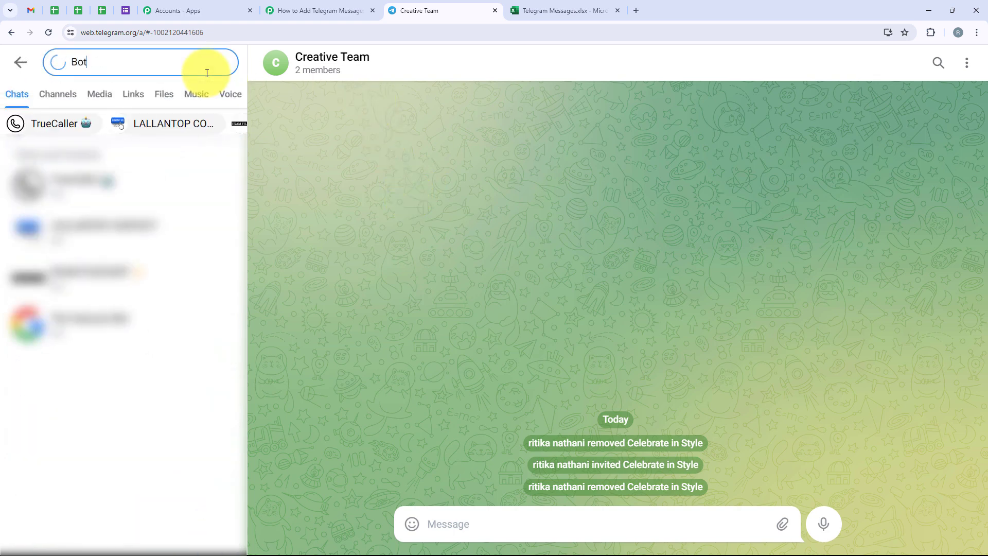
{"action": "type", "text": "Fa"}
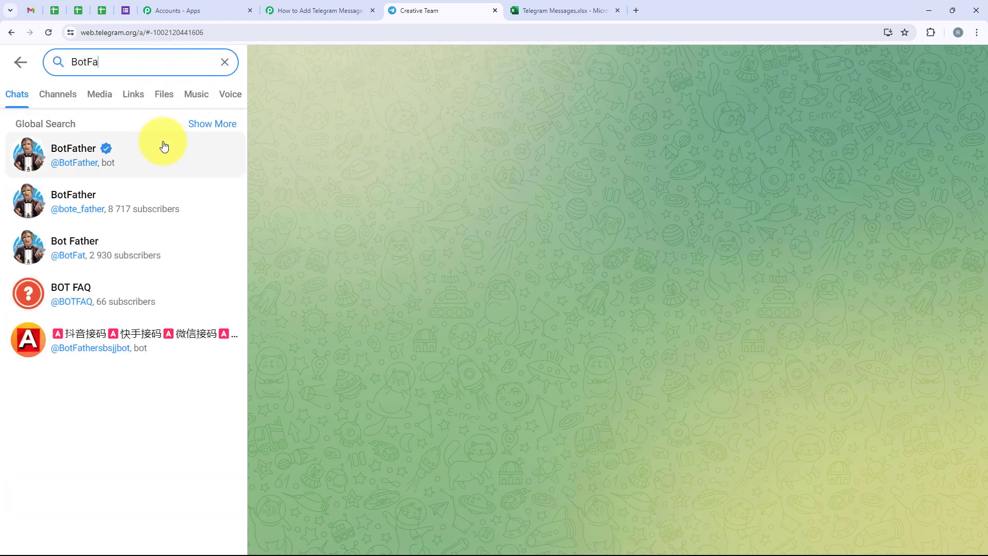
{"action": "type", "text": "ther"}
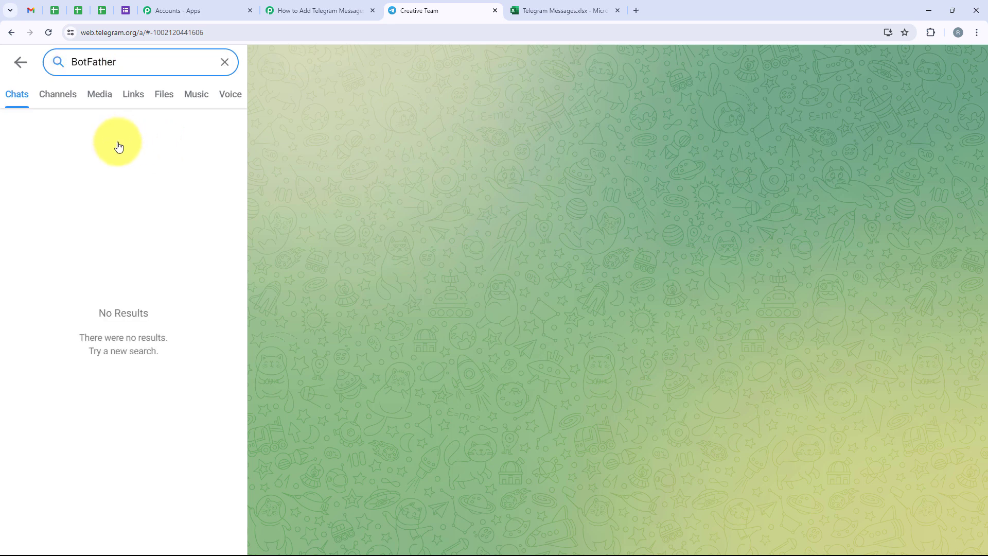
{"action": "left_click", "coordinate": [106, 148]}
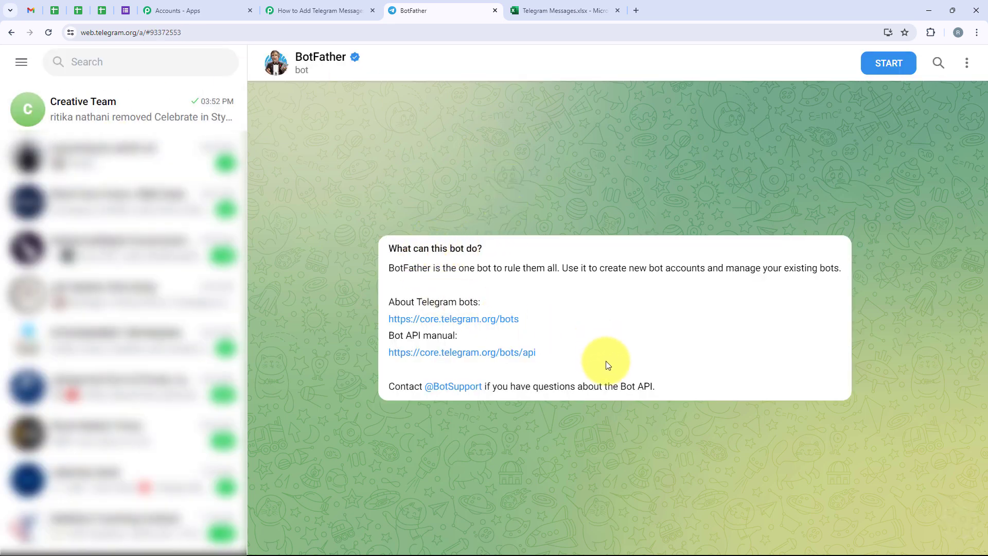
{"action": "left_click", "coordinate": [865, 66]}
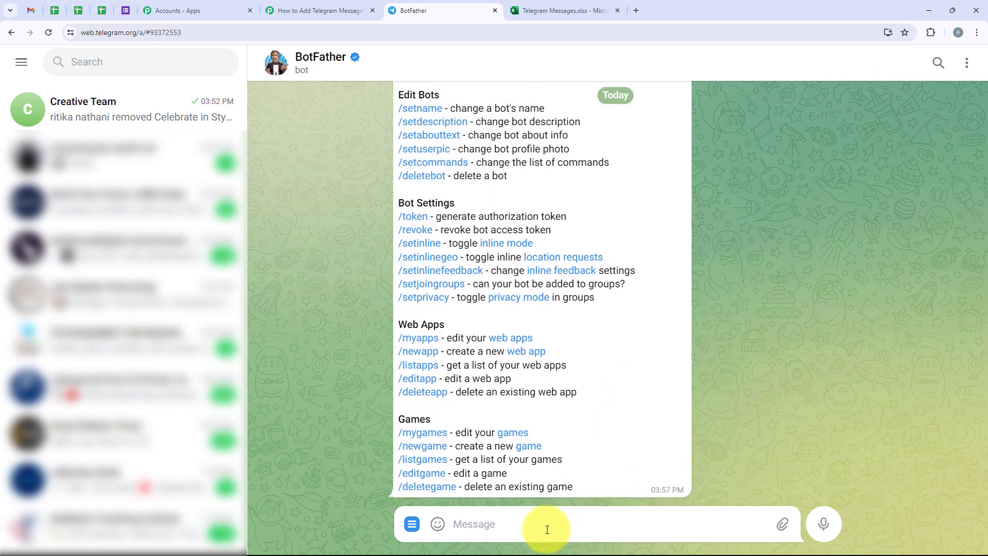
{"action": "type", "text": "/newbot"}
{"action": "key", "text": "Return"}
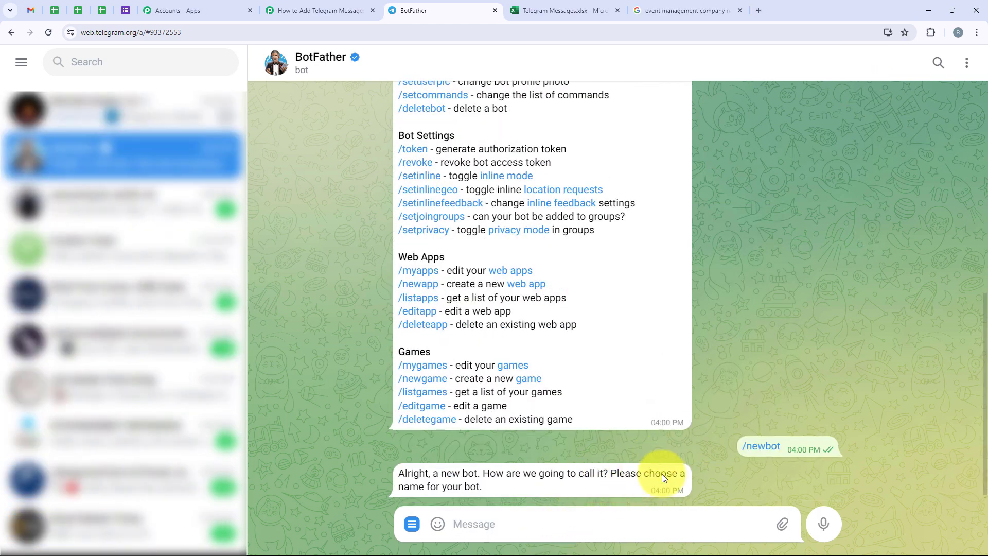
Step: Send 'Dreamy Occasions' as the new bot's name
{"action": "type", "text": "Dreamy Occasions"}
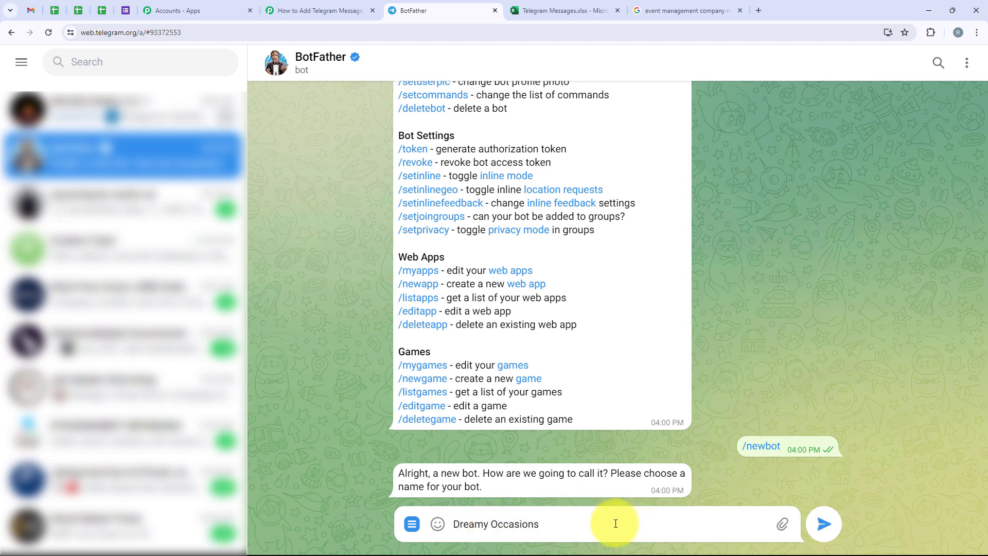
{"action": "left_click_drag", "start_coordinate": [622, 523], "coordinate": [441, 522]}
{"action": "key", "text": "ctrl+c"}
{"action": "left_click", "coordinate": [585, 532]}
{"action": "key", "text": "Return"}
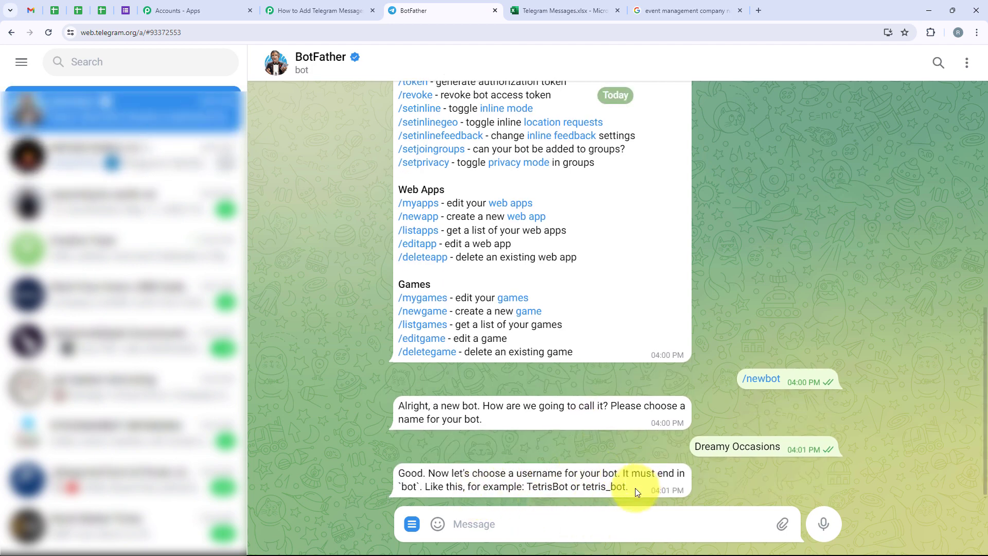
Step: Set the bot username to DreamyOccasions_bot and select the HTTP API token from BotFather's reply
{"action": "key", "text": "ctrl+v"}
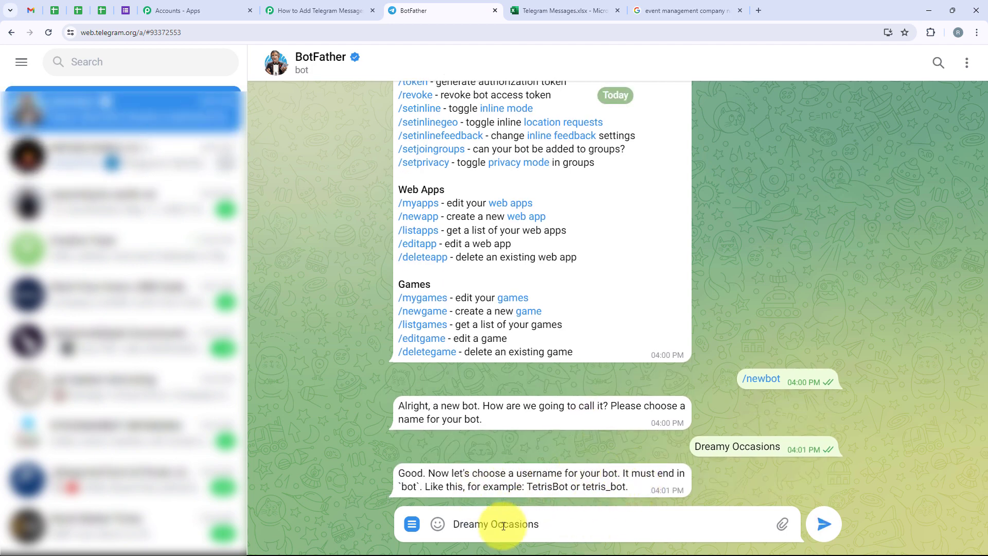
{"action": "key", "text": "BackSpace"}
{"action": "left_click", "coordinate": [586, 524]}
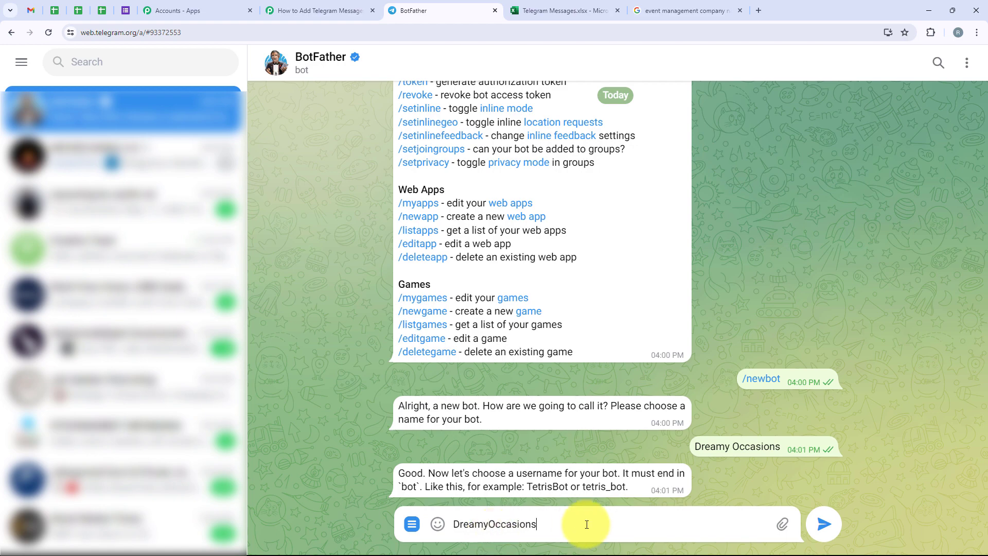
{"action": "type", "text": "_bot"}
{"action": "key", "text": "Return"}
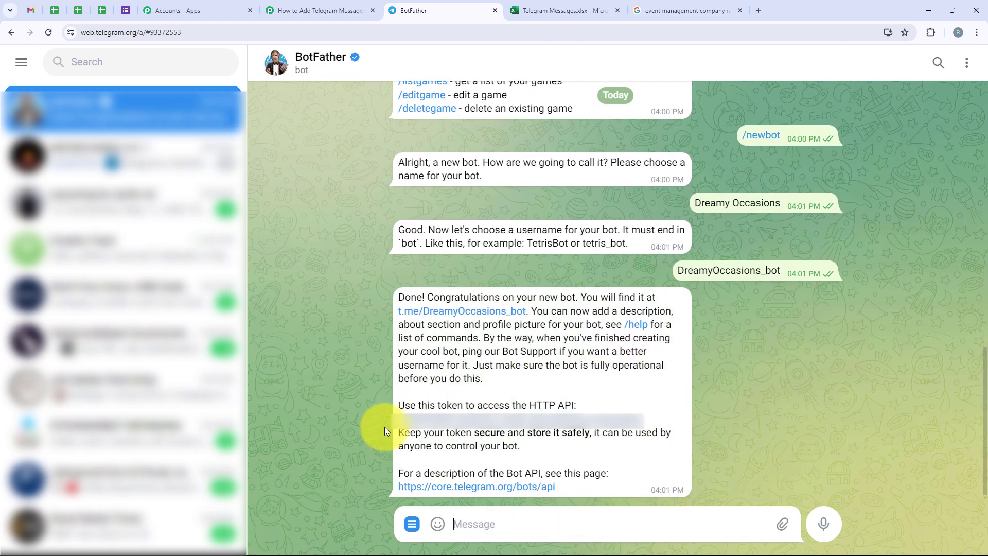
{"action": "left_click_drag", "start_coordinate": [393, 422], "coordinate": [654, 419]}
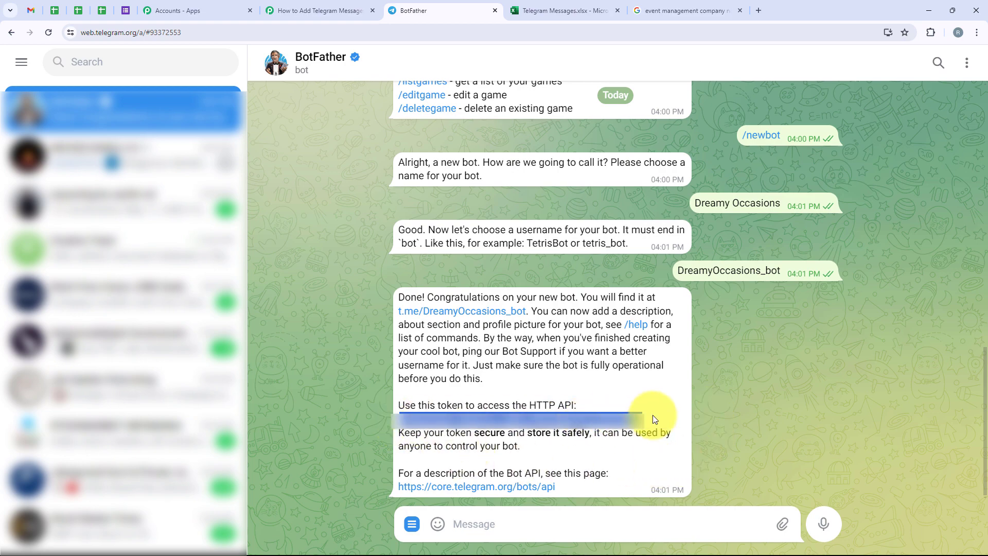
{"action": "left_click", "coordinate": [317, 10]}
Step: Paste the bot token into the Telegram Bot #3 Token field and save the connection
{"action": "left_click", "coordinate": [519, 331]}
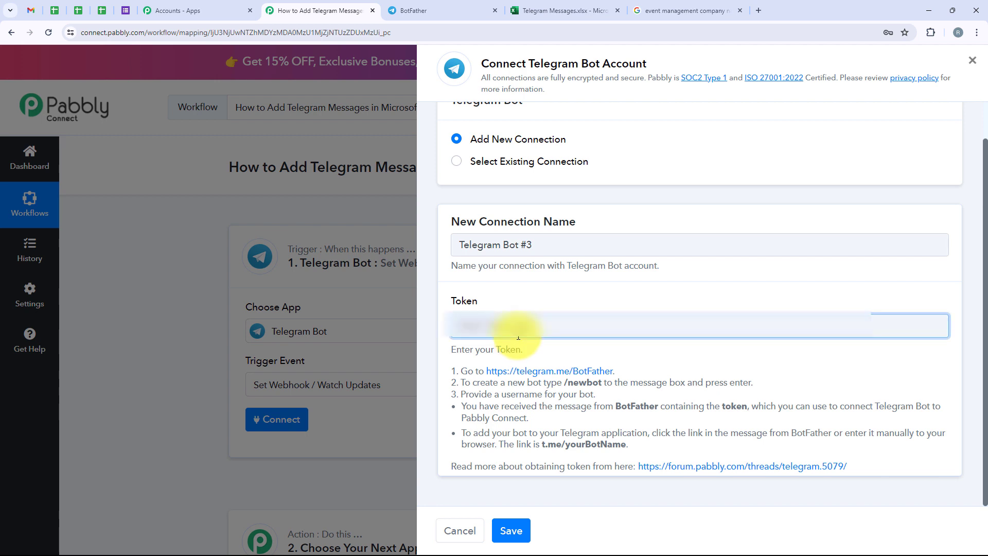
{"action": "right_click", "coordinate": [515, 335]}
{"action": "left_click", "coordinate": [545, 204]}
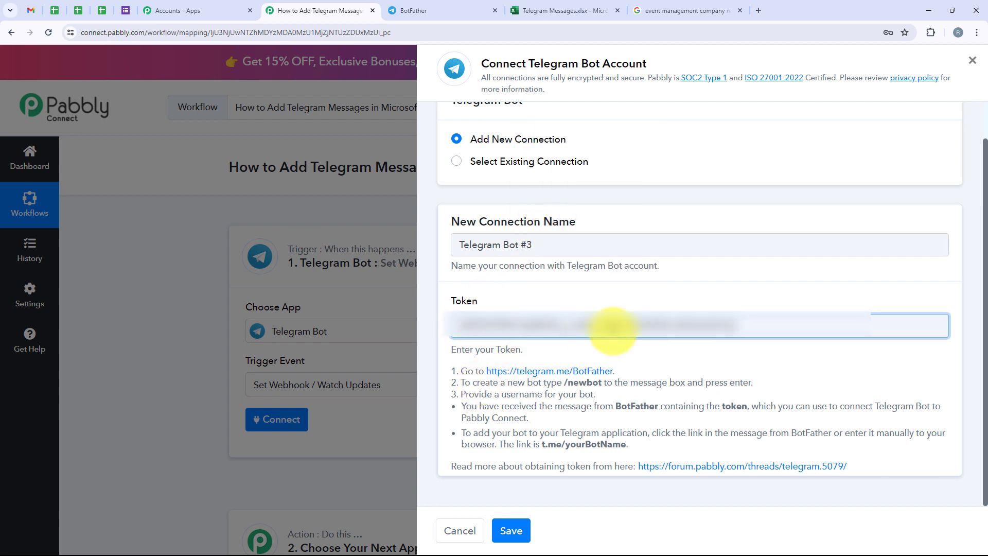
{"action": "left_click", "coordinate": [503, 530]}
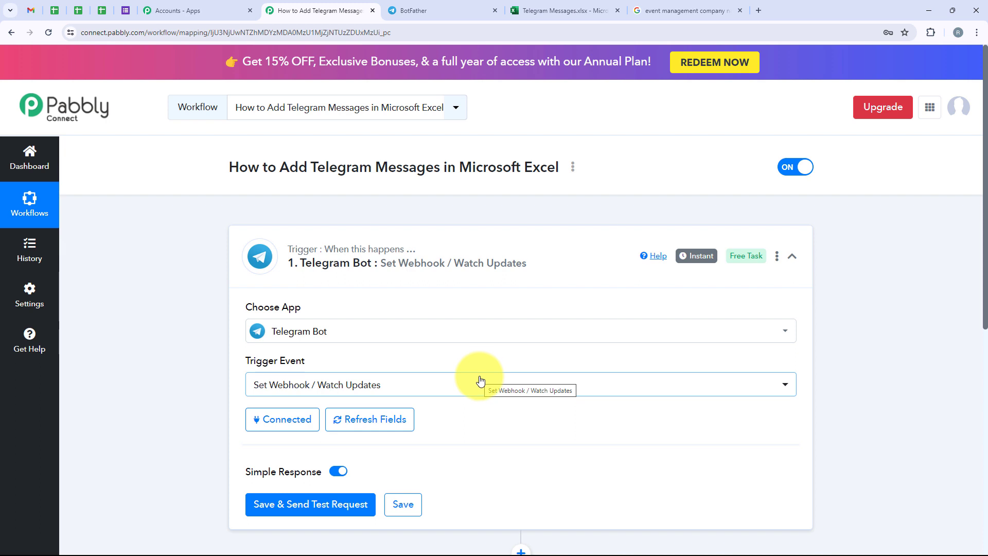
{"action": "scroll", "coordinate": [492, 468], "scroll_direction": "down", "scroll_amount": 1}
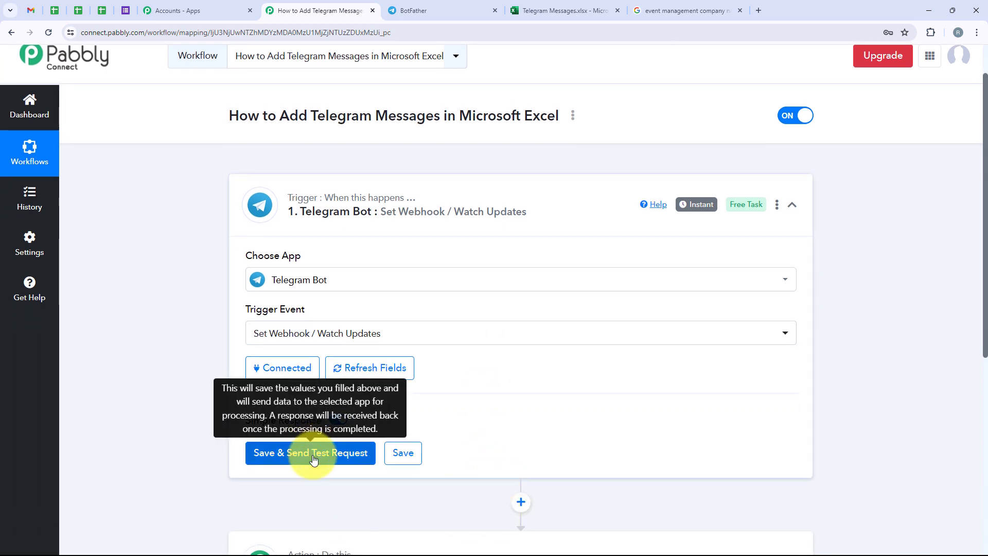
Step: Save the trigger and send its test request so it waits for a response, then go to the Creative Team chat
{"action": "left_click", "coordinate": [314, 455]}
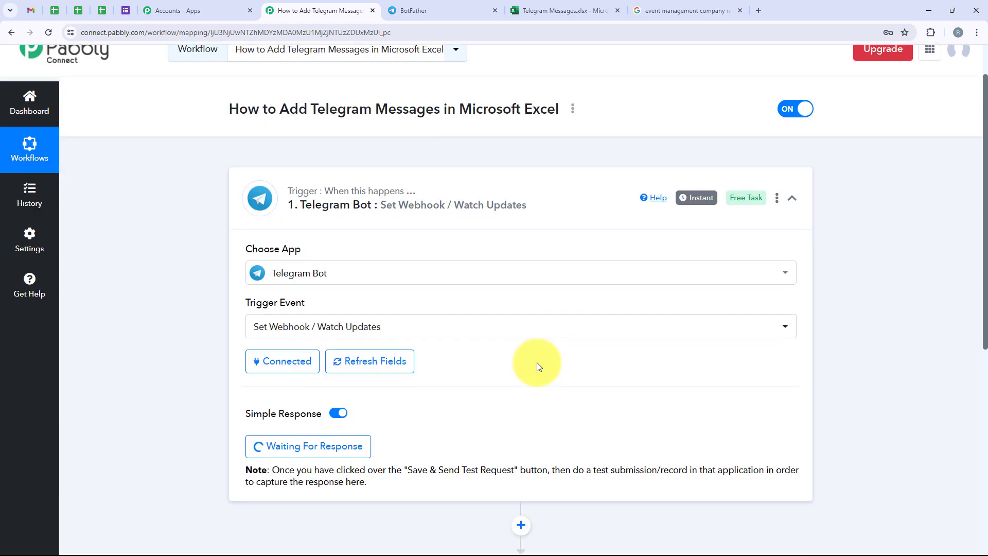
{"action": "scroll", "coordinate": [533, 364], "scroll_direction": "down", "scroll_amount": 3}
{"action": "left_click_drag", "start_coordinate": [573, 322], "coordinate": [682, 323]}
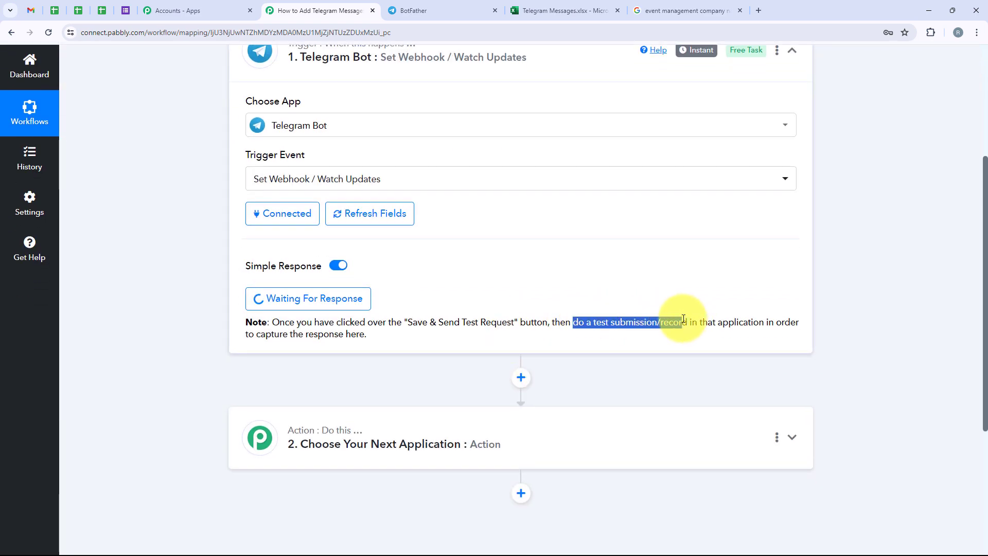
{"action": "left_click", "coordinate": [600, 376]}
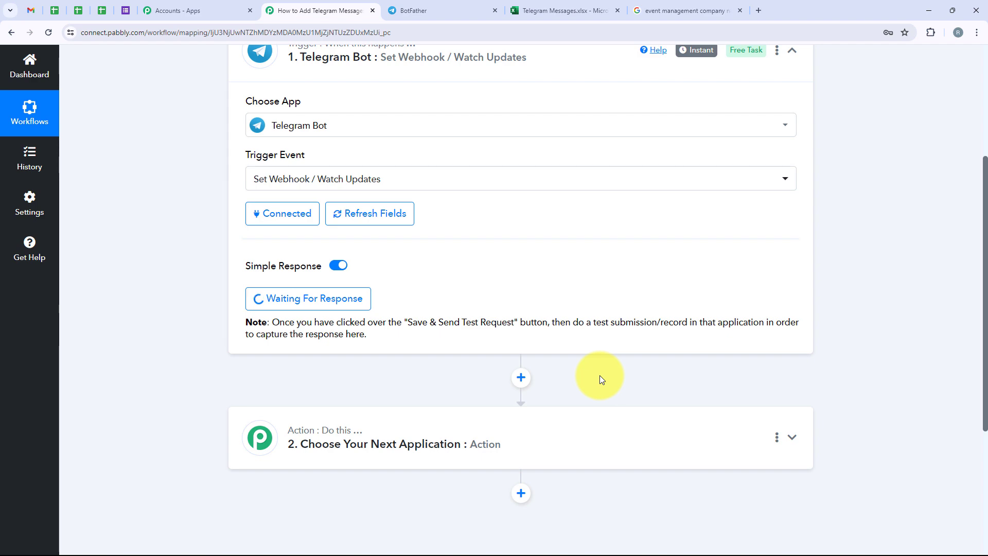
{"action": "scroll", "coordinate": [551, 383], "scroll_direction": "up", "scroll_amount": 1}
{"action": "left_click", "coordinate": [428, 6]}
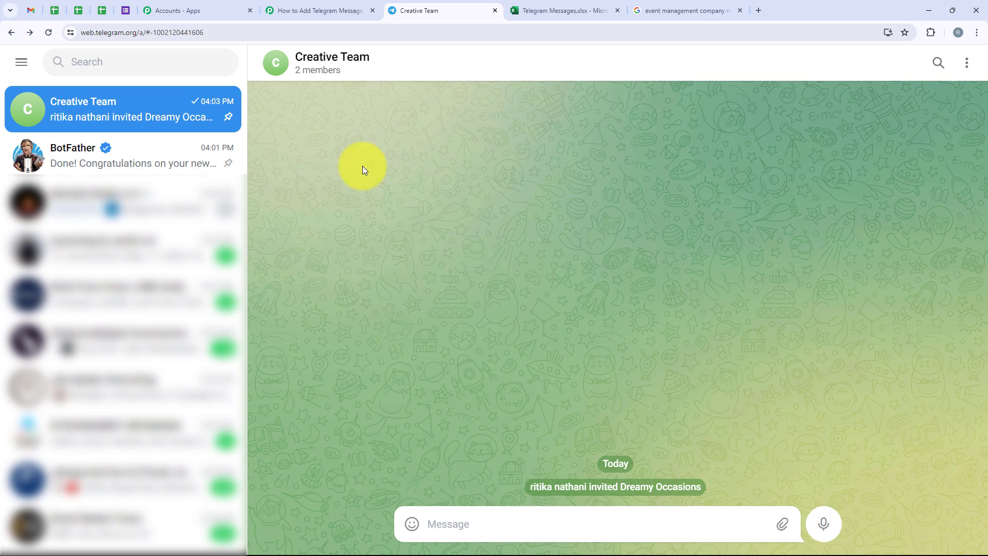
{"action": "left_click", "coordinate": [313, 71]}
{"action": "scroll", "coordinate": [851, 456], "scroll_direction": "down", "scroll_amount": 3}
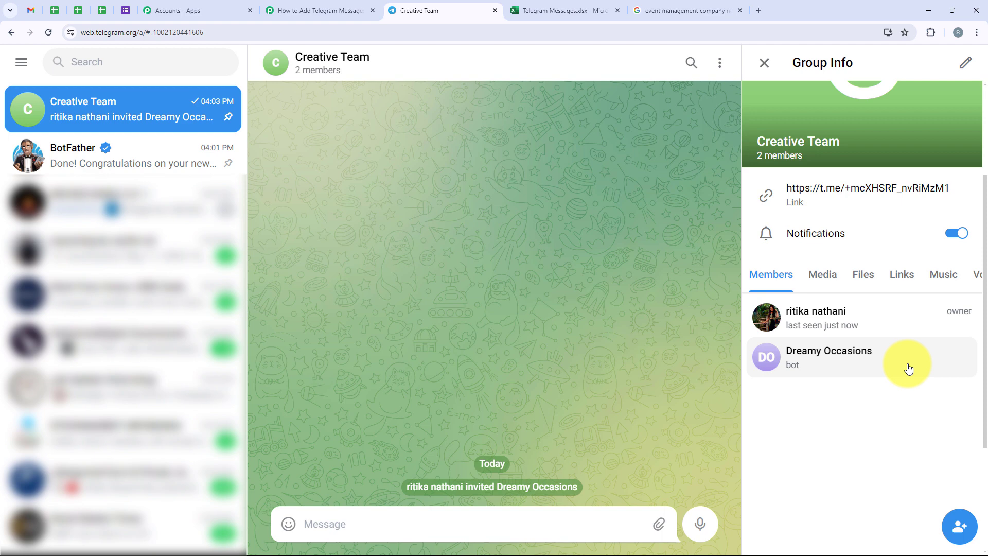
{"action": "scroll", "coordinate": [908, 368], "scroll_direction": "up", "scroll_amount": 1}
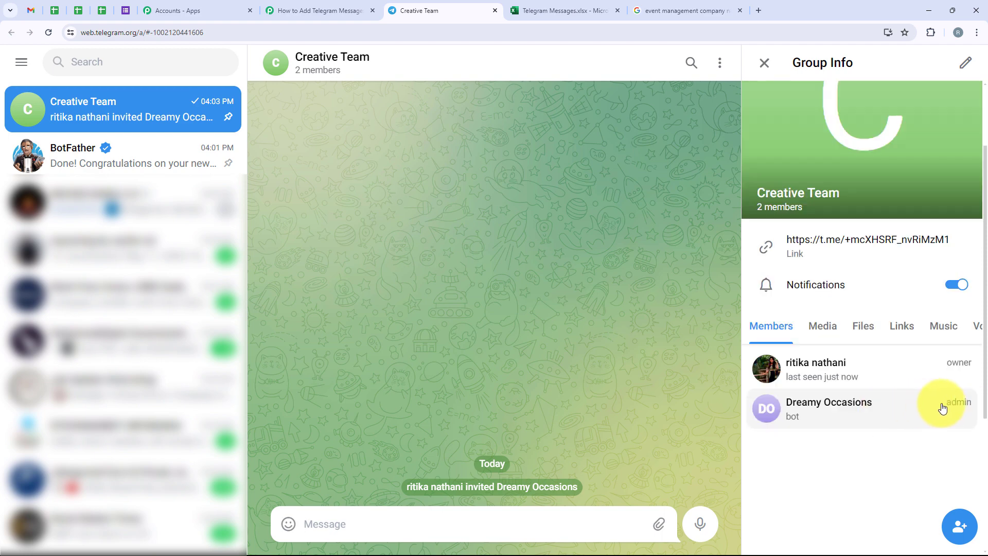
{"action": "left_click", "coordinate": [764, 65]}
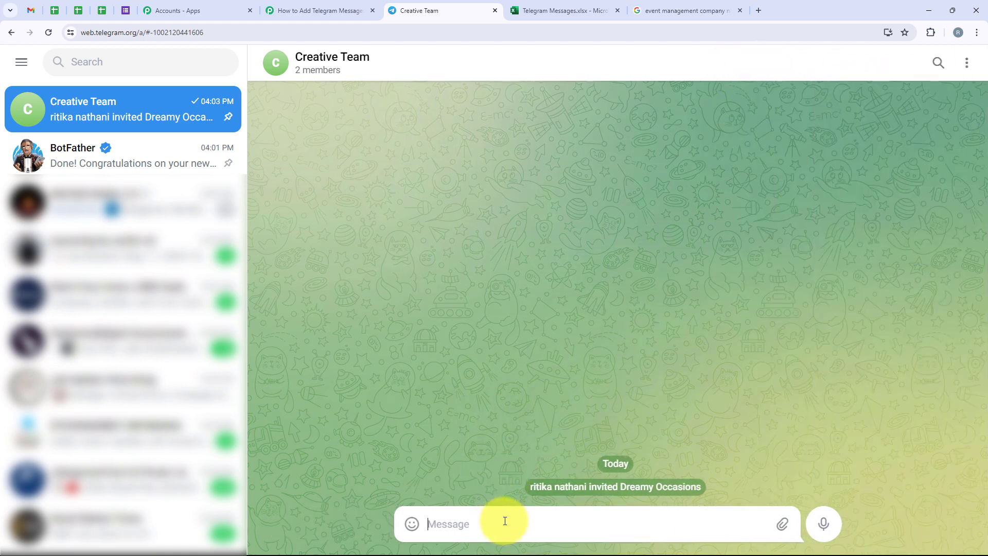
Step: Paste the new-task message for Social Media Calendar, due 27-05-2024, into the Creative Team chat box
{"action": "type", "text": "Hello Team, Here is a new task:  Task Name: Social Media Calendar Task Description: Create a Social Media Calendar for the Month of June Assignee: Demo User Due Date: 27-05-2024  Please complete the task on time."}
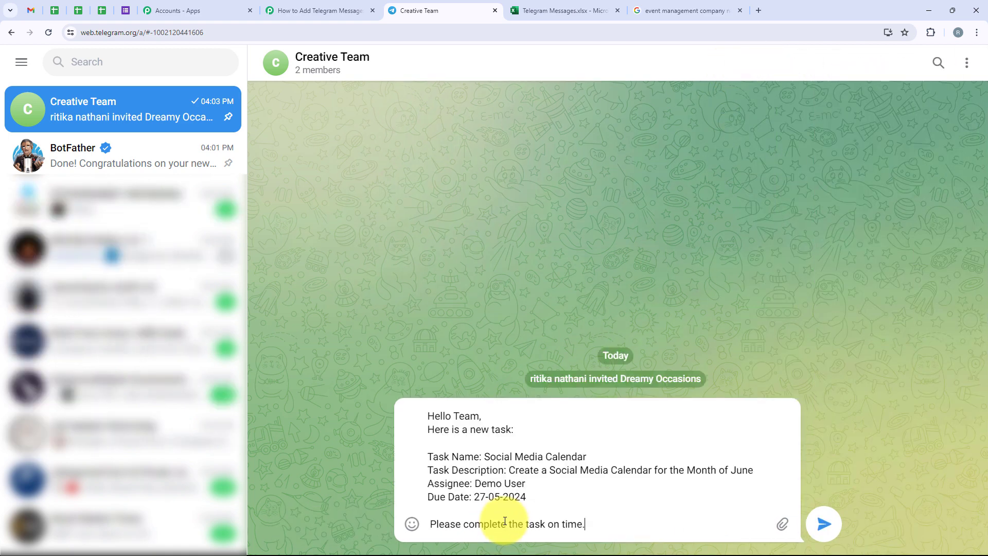
{"action": "left_click_drag", "start_coordinate": [485, 457], "coordinate": [586, 456]}
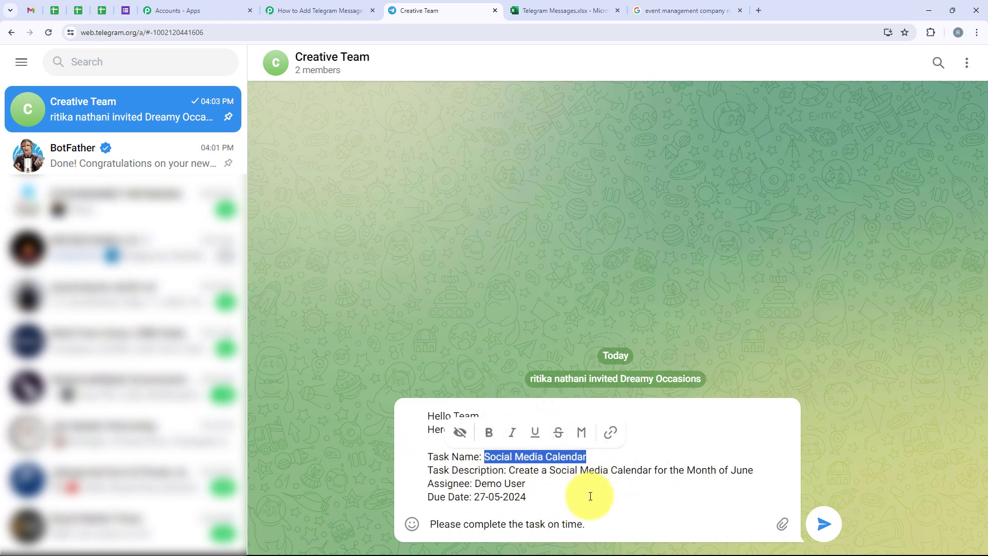
{"action": "left_click", "coordinate": [508, 498]}
{"action": "left_click_drag", "start_coordinate": [473, 498], "coordinate": [526, 497]}
{"action": "left_click", "coordinate": [461, 478]}
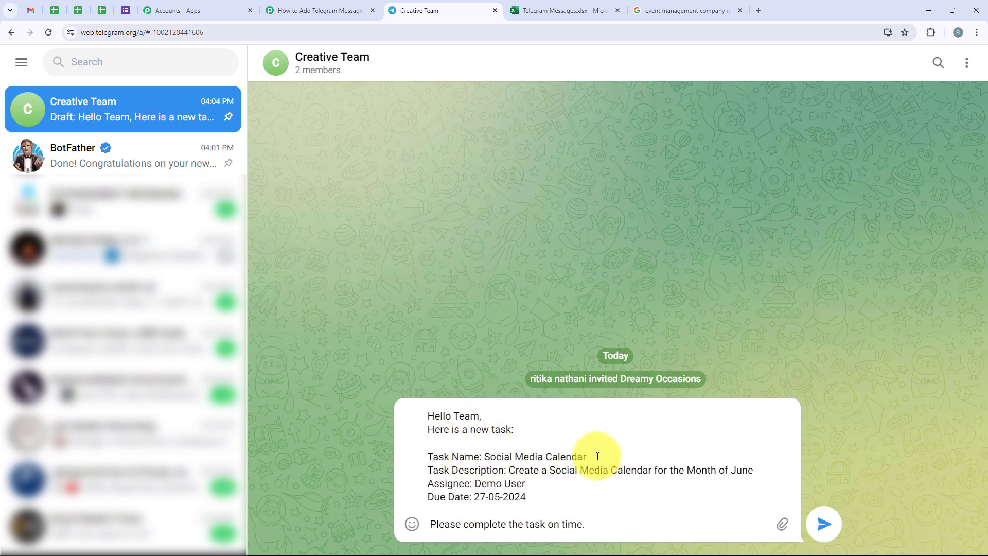
Step: Check the message against the sheet's Task Name, Description and Due Date columns, then send it
{"action": "left_click", "coordinate": [563, 10]}
{"action": "left_click_drag", "start_coordinate": [141, 214], "coordinate": [569, 221]}
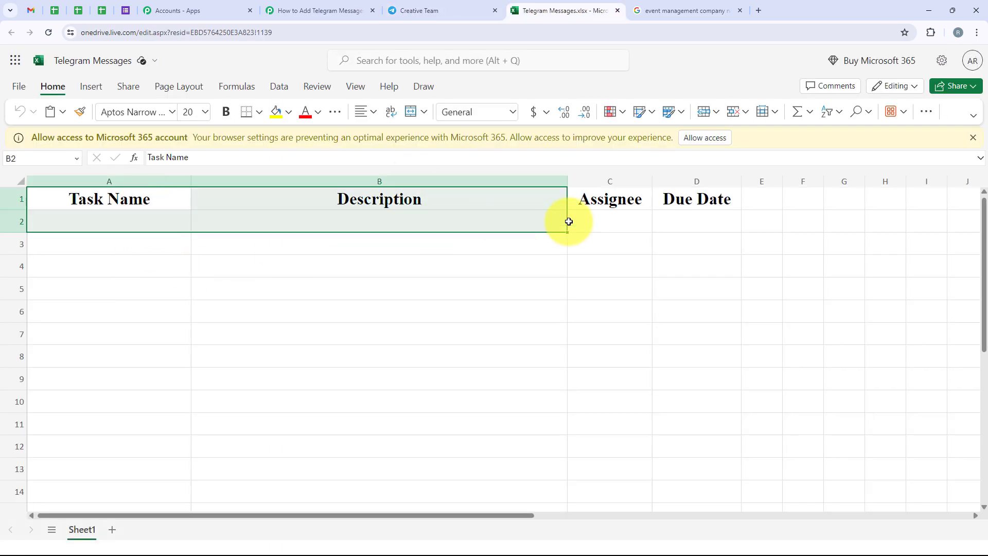
{"action": "left_click", "coordinate": [729, 226]}
{"action": "left_click", "coordinate": [419, 10]}
{"action": "left_click", "coordinate": [818, 521]}
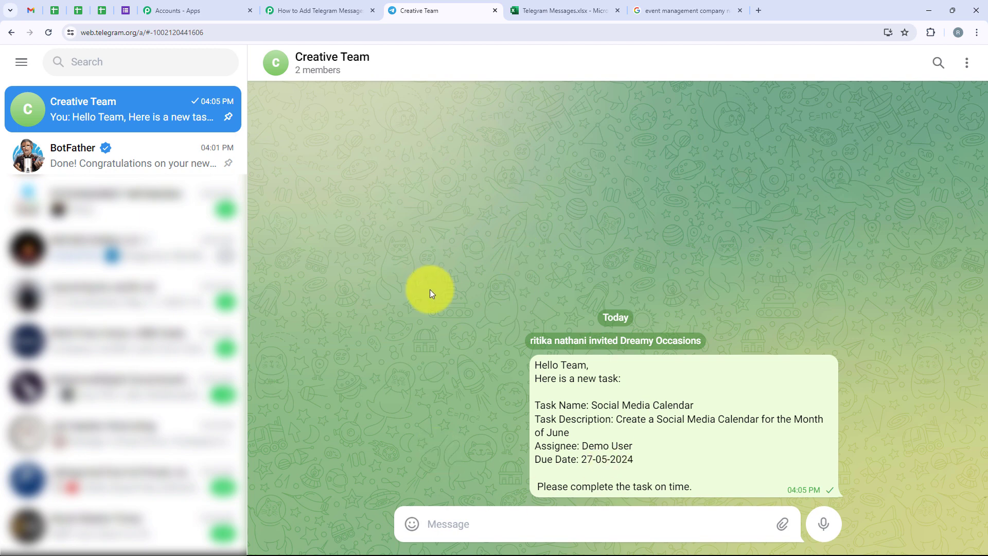
Step: Back in the workflow, enlarge the trigger response's Message Text box to show the whole message
{"action": "left_click", "coordinate": [323, 10]}
{"action": "scroll", "coordinate": [459, 264], "scroll_direction": "down", "scroll_amount": 5}
{"action": "scroll", "coordinate": [476, 285], "scroll_direction": "down", "scroll_amount": 1}
{"action": "scroll", "coordinate": [551, 320], "scroll_direction": "up", "scroll_amount": 1}
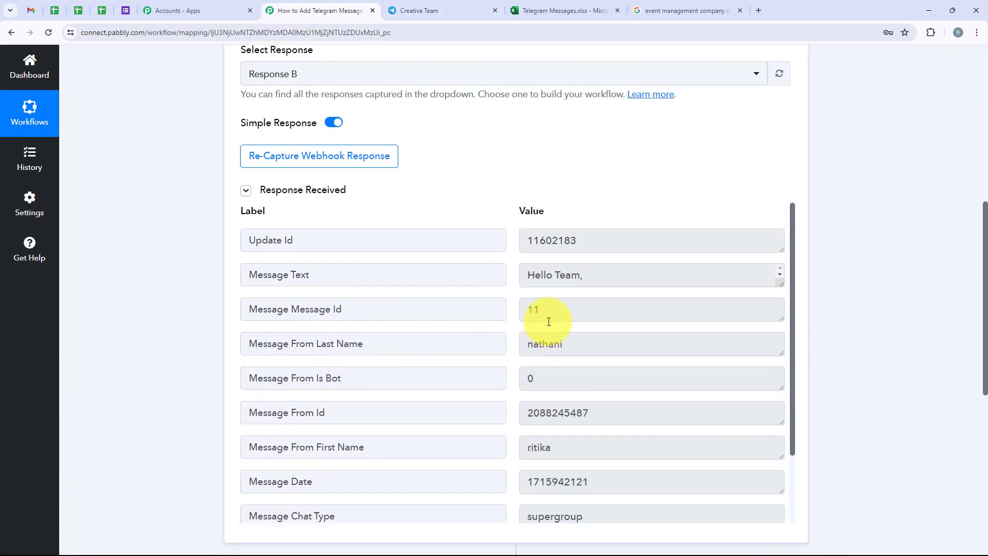
{"action": "left_click_drag", "start_coordinate": [785, 291], "coordinate": [755, 437]}
Step: Review the message's task name, description, assignee Demo User and due date lines
{"action": "left_click_drag", "start_coordinate": [528, 324], "coordinate": [645, 323]}
{"action": "left_click_drag", "start_coordinate": [558, 339], "coordinate": [665, 340]}
{"action": "left_click_drag", "start_coordinate": [576, 370], "coordinate": [651, 367]}
{"action": "left_click_drag", "start_coordinate": [594, 386], "coordinate": [634, 385]}
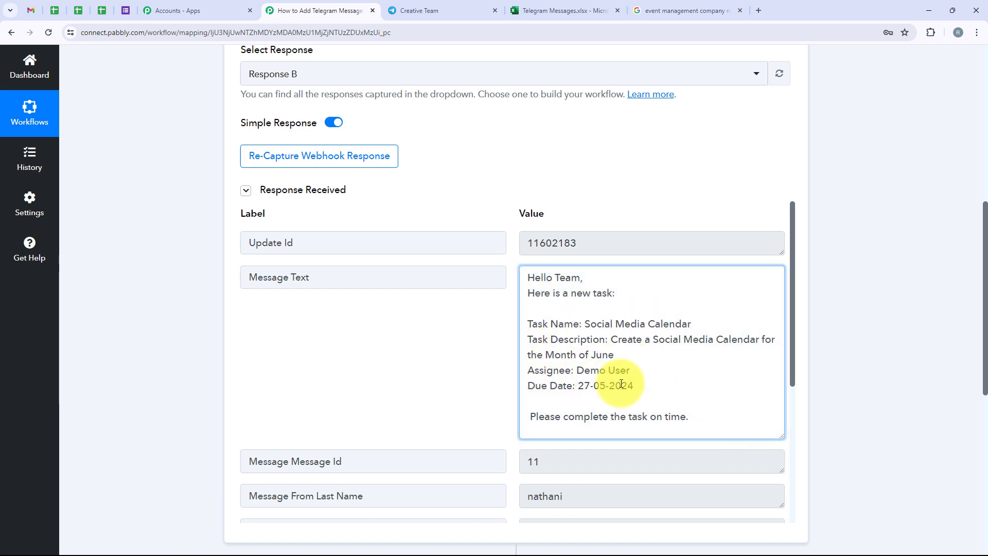
{"action": "left_click", "coordinate": [373, 311]}
Step: Locate the task name Social Media Calendar in the response and compare with the Telegram Messages spreadsheet
{"action": "scroll", "coordinate": [366, 329], "scroll_direction": "down", "scroll_amount": 5}
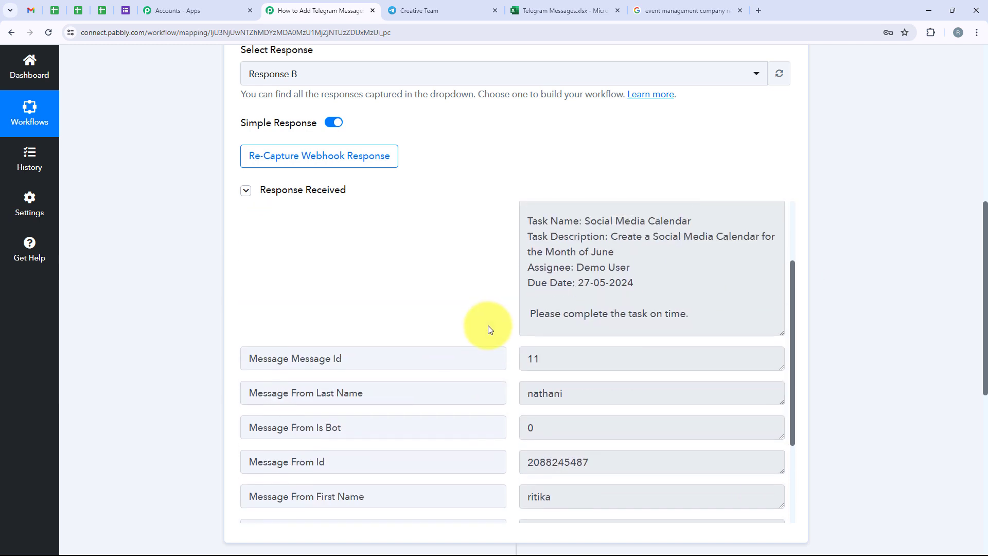
{"action": "scroll", "coordinate": [851, 260], "scroll_direction": "down", "scroll_amount": 1}
{"action": "scroll", "coordinate": [816, 292], "scroll_direction": "up", "scroll_amount": 2}
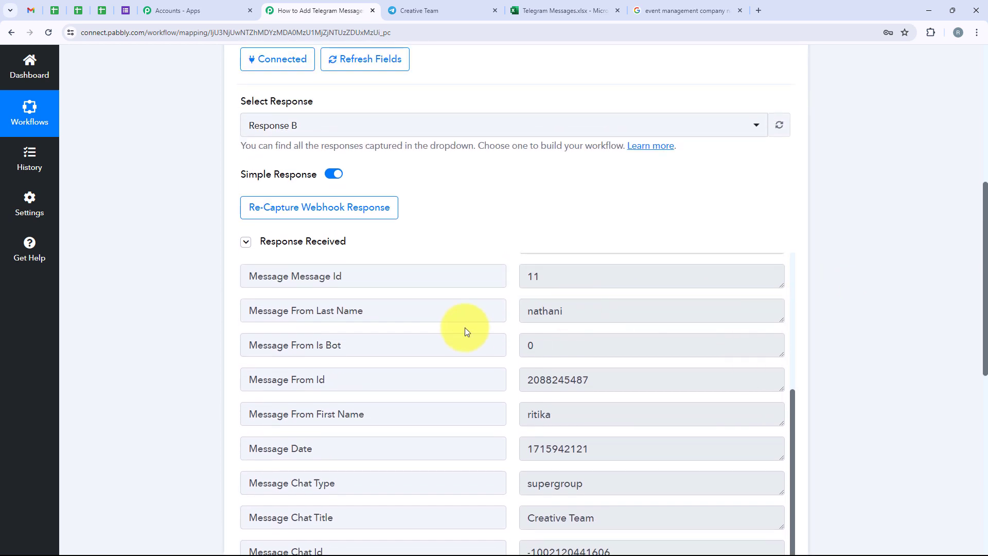
{"action": "scroll", "coordinate": [465, 328], "scroll_direction": "up", "scroll_amount": 3}
{"action": "scroll", "coordinate": [464, 327], "scroll_direction": "up", "scroll_amount": 2}
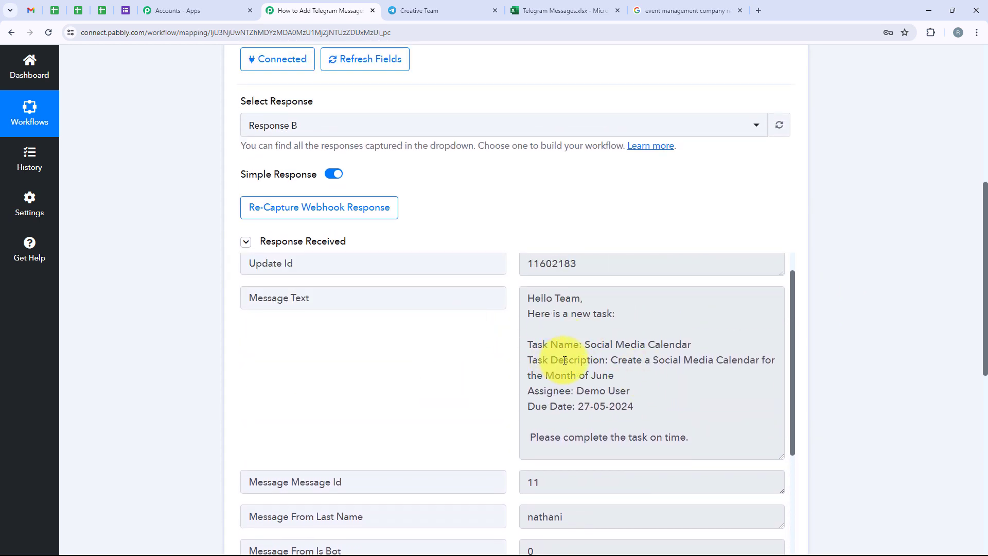
{"action": "scroll", "coordinate": [881, 285], "scroll_direction": "down", "scroll_amount": 4}
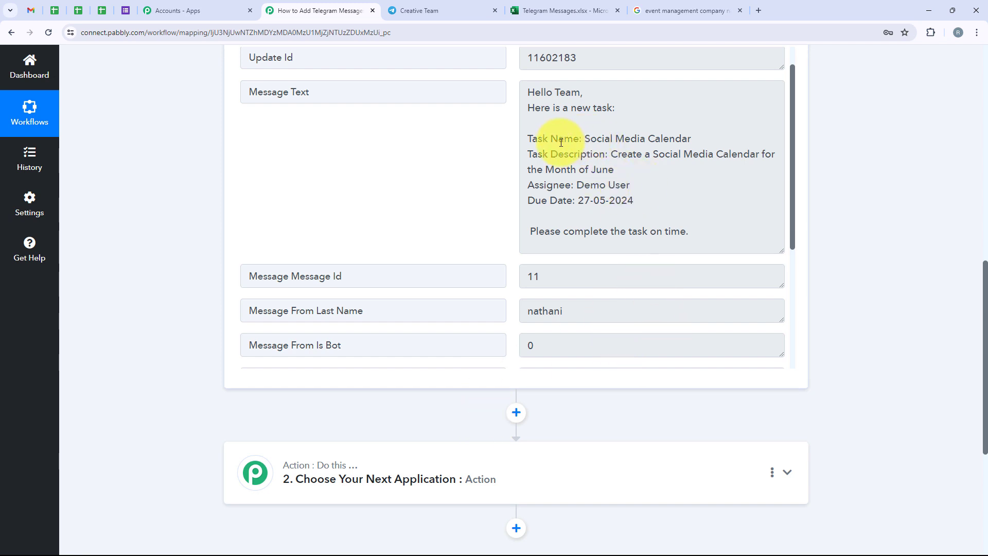
{"action": "left_click_drag", "start_coordinate": [584, 139], "coordinate": [694, 141]}
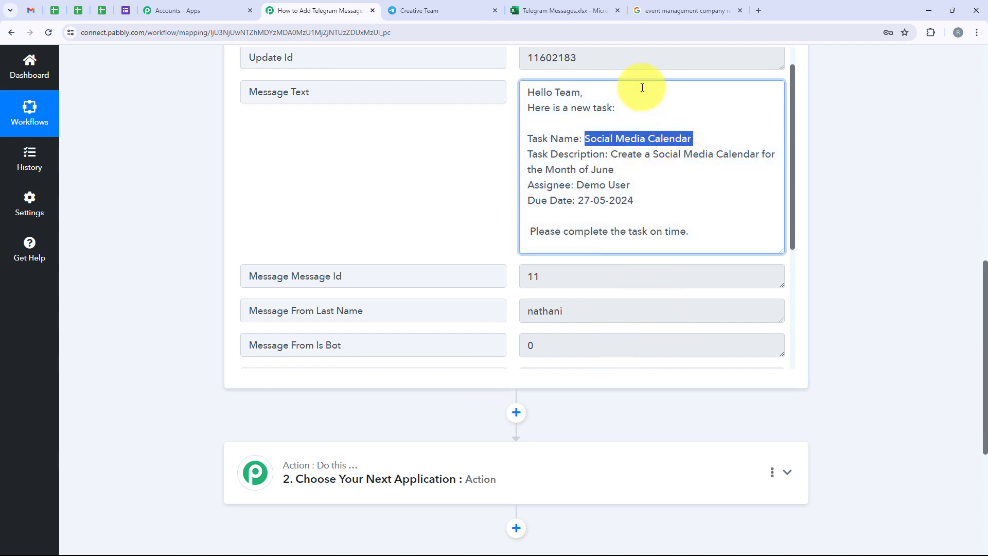
{"action": "left_click", "coordinate": [564, 10]}
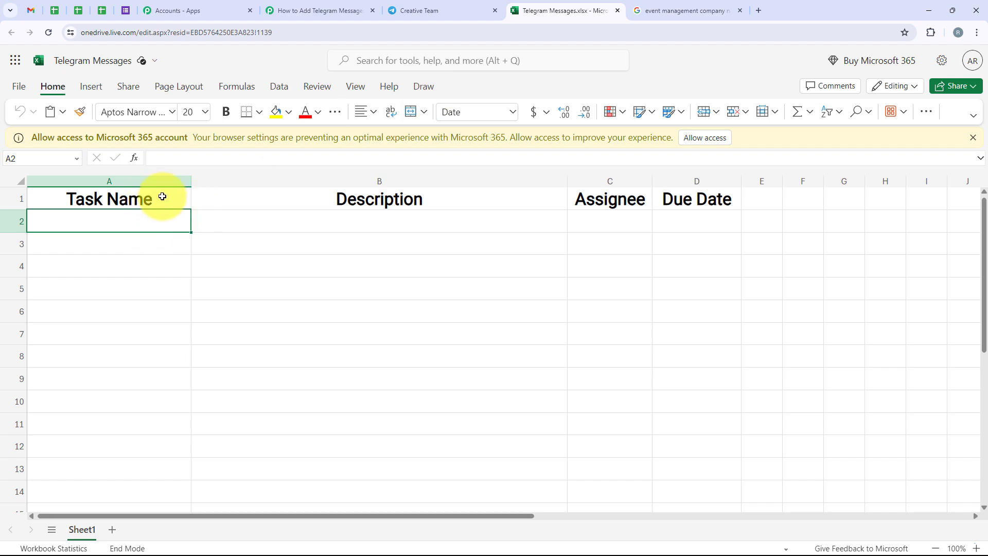
{"action": "left_click", "coordinate": [319, 10]}
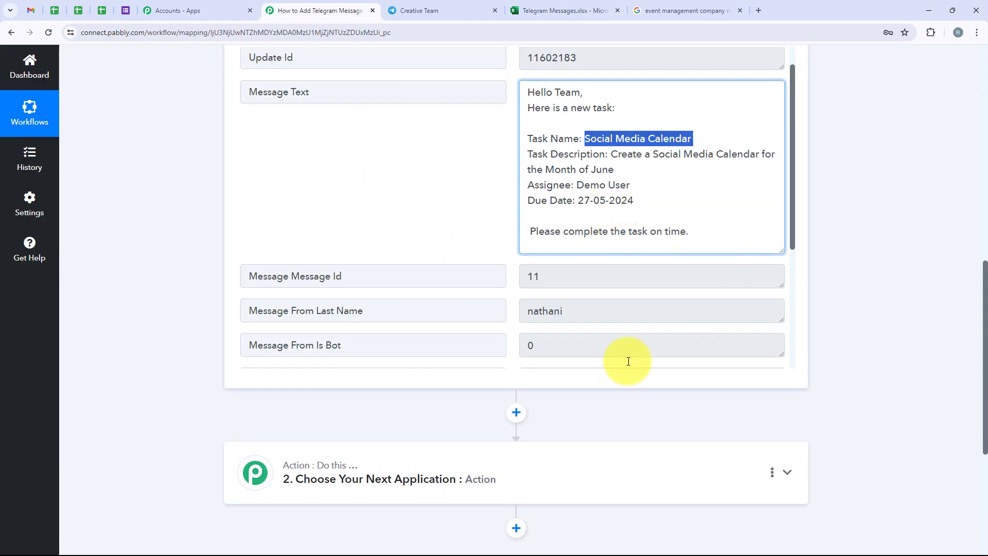
Step: Set the second step's app to Text Formatter (Pabbly), found by searching 'text fo'
{"action": "left_click", "coordinate": [516, 486]}
{"action": "left_click", "coordinate": [339, 257]}
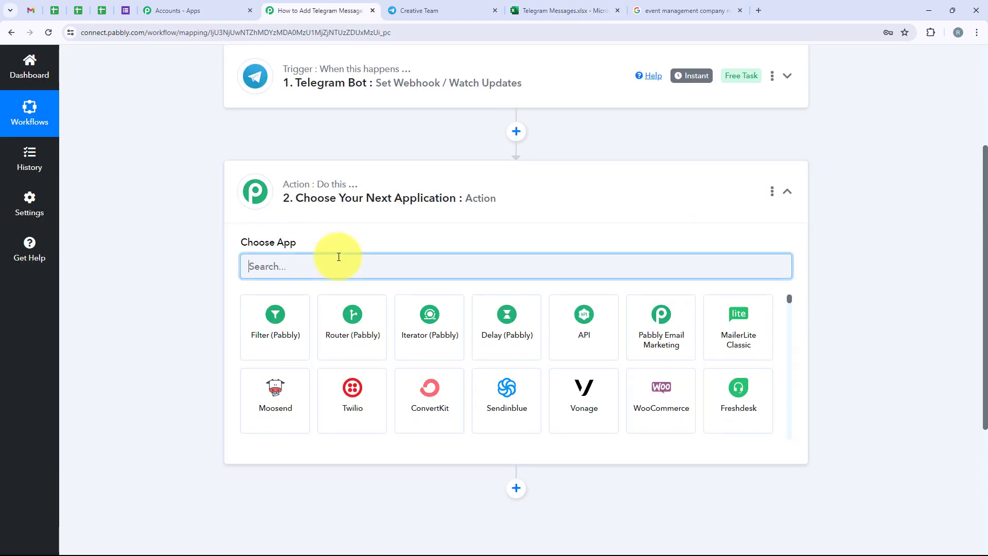
{"action": "type", "text": "text"}
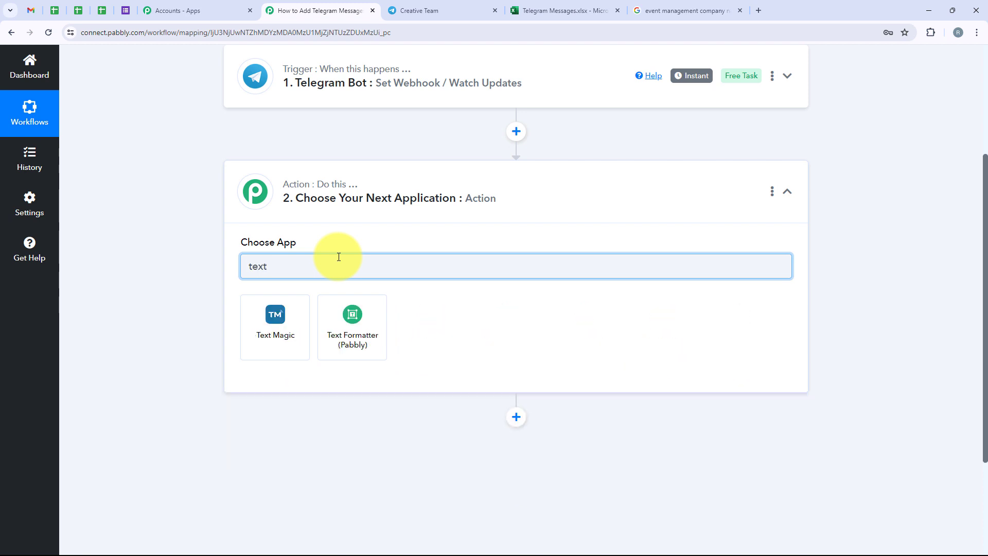
{"action": "type", "text": " fo"}
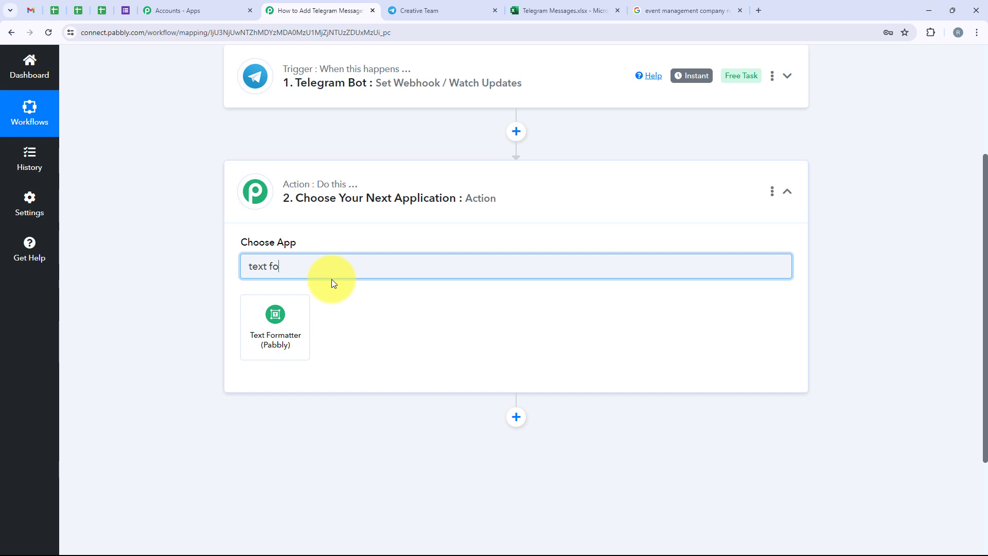
{"action": "left_click", "coordinate": [278, 302]}
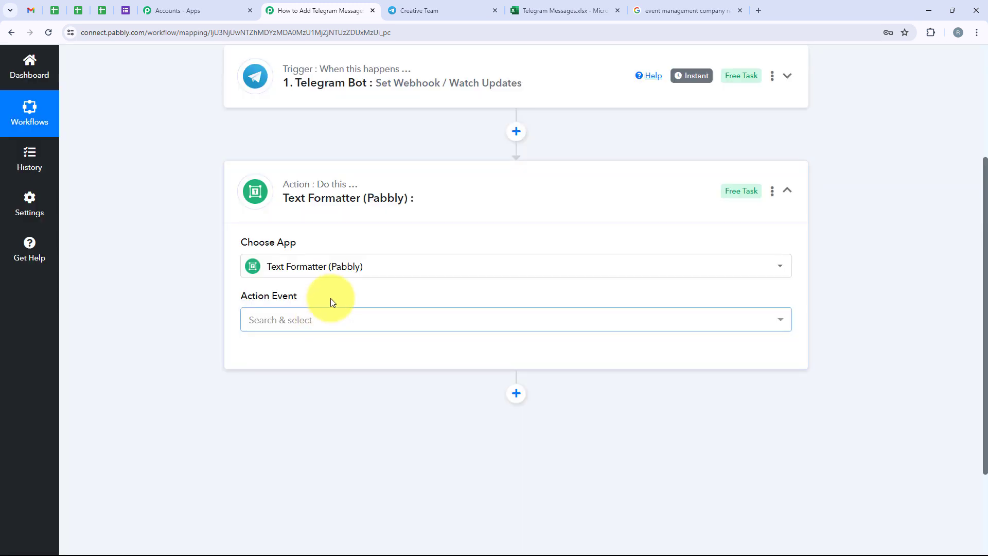
Step: Choose the Text Parser action event and connect the Text Formatter app
{"action": "left_click", "coordinate": [342, 320]}
{"action": "scroll", "coordinate": [346, 248], "scroll_direction": "down", "scroll_amount": 1}
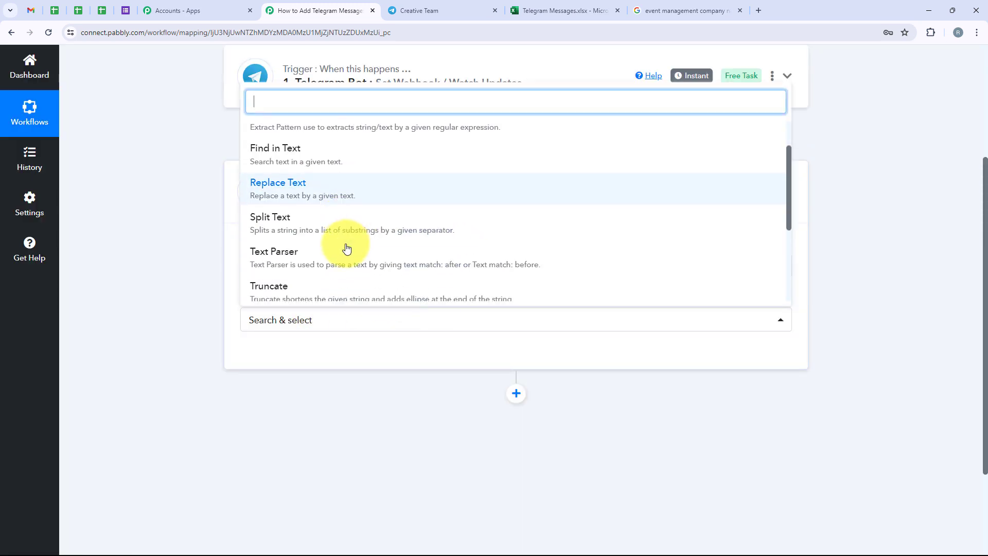
{"action": "left_click", "coordinate": [352, 257]}
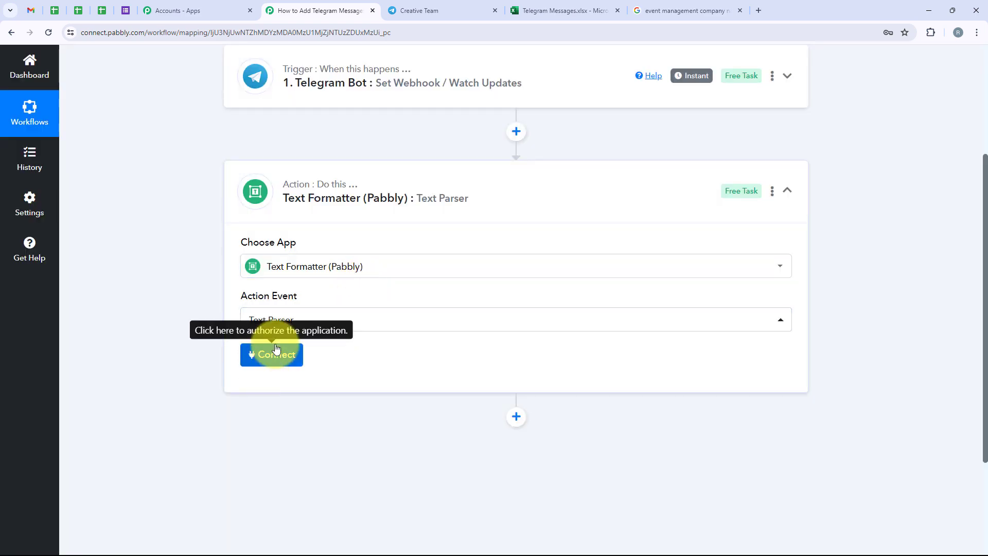
{"action": "left_click", "coordinate": [276, 348]}
{"action": "scroll", "coordinate": [276, 344], "scroll_direction": "down", "scroll_amount": 2}
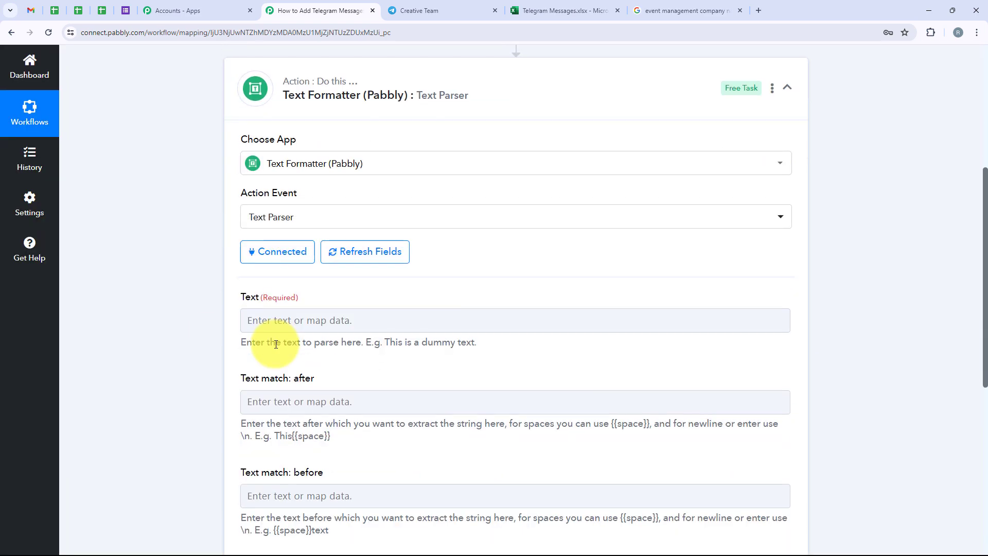
{"action": "scroll", "coordinate": [276, 343], "scroll_direction": "down", "scroll_amount": 1}
{"action": "left_click", "coordinate": [258, 267]}
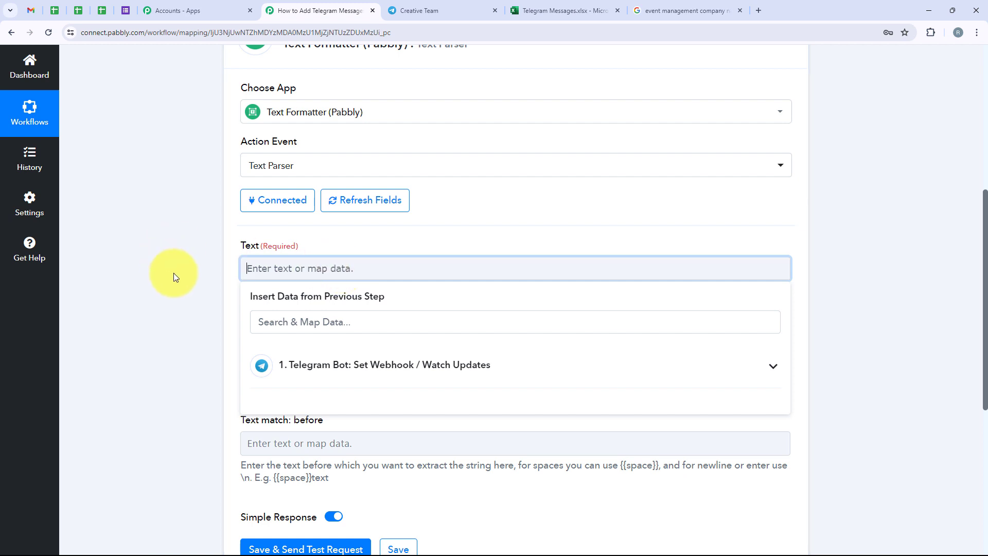
Step: Map the Telegram Bot's Message Text into the parser's Text field
{"action": "left_click", "coordinate": [172, 276]}
{"action": "left_click", "coordinate": [335, 268]}
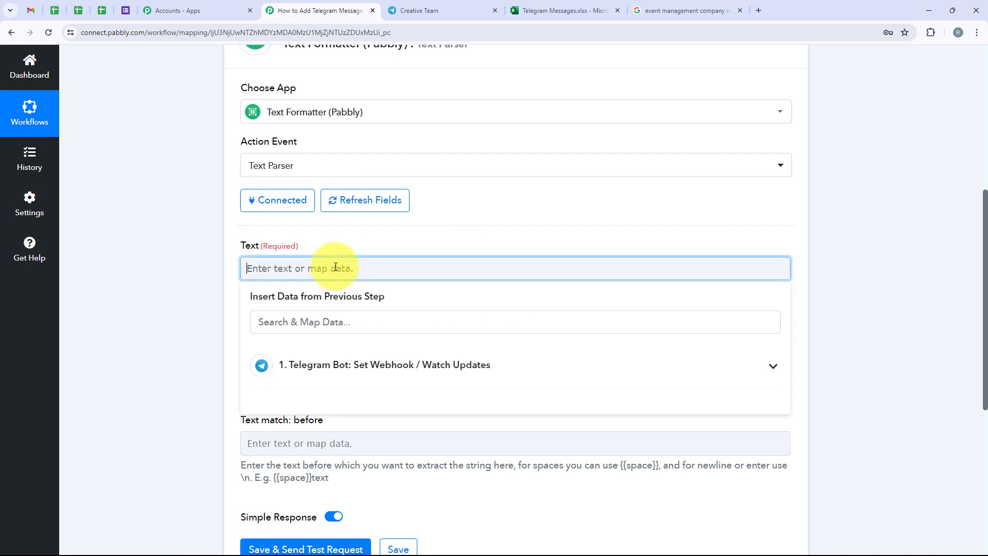
{"action": "left_click", "coordinate": [375, 365]}
{"action": "left_click", "coordinate": [335, 324]}
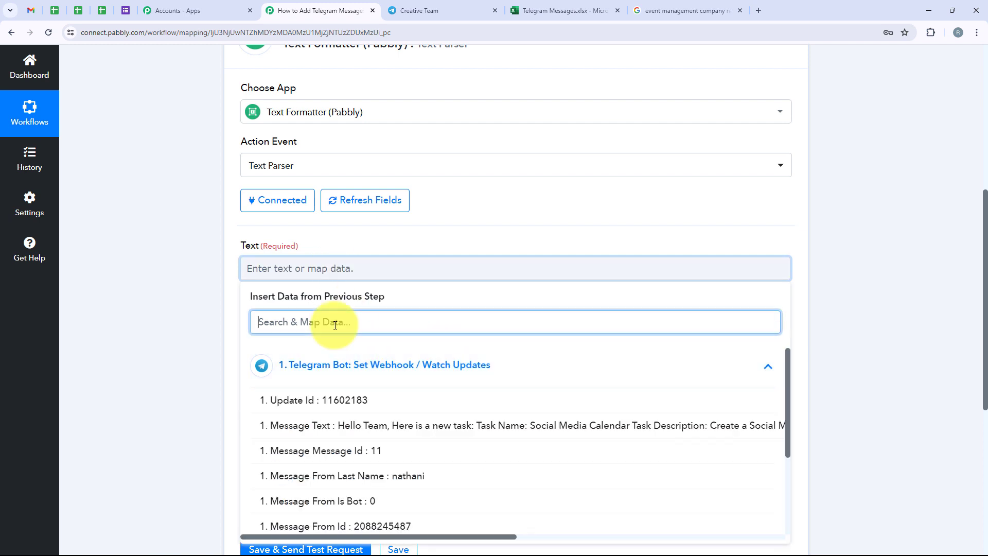
{"action": "type", "text": "Text"}
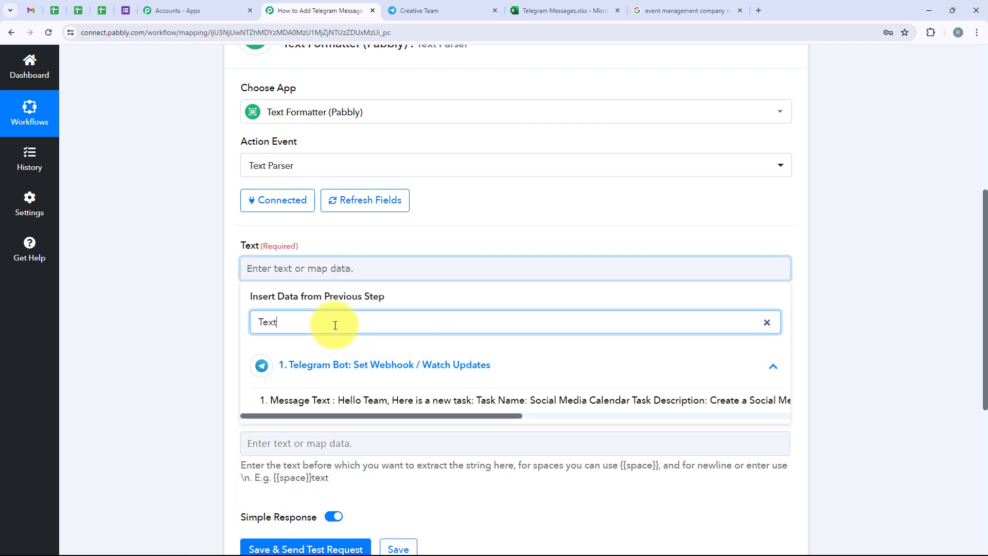
{"action": "left_click", "coordinate": [621, 403]}
{"action": "left_click", "coordinate": [795, 212]}
{"action": "scroll", "coordinate": [514, 308], "scroll_direction": "down", "scroll_amount": 1}
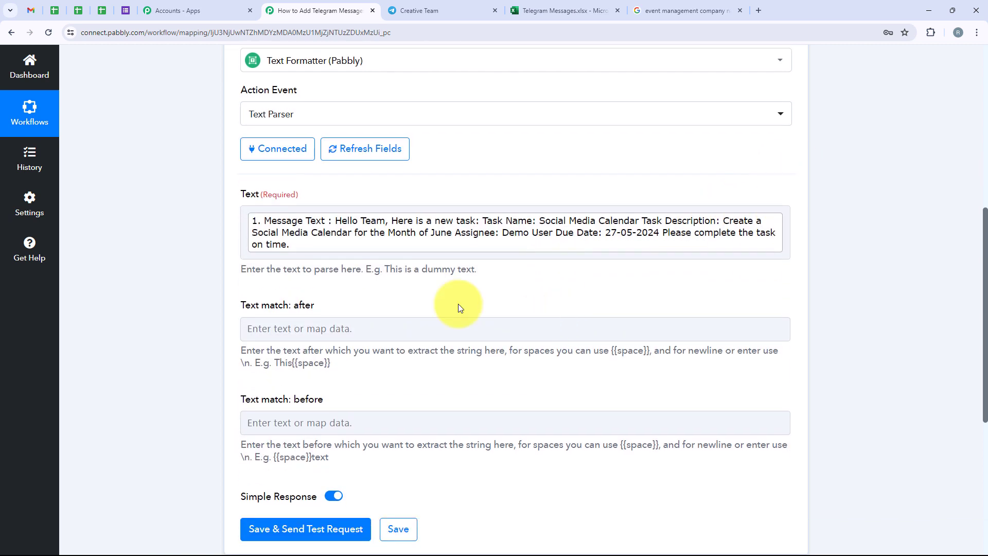
Step: Set Text match after to 'Task Name:' and Text match before to 'Task Description'
{"action": "left_click_drag", "start_coordinate": [242, 309], "coordinate": [285, 312]}
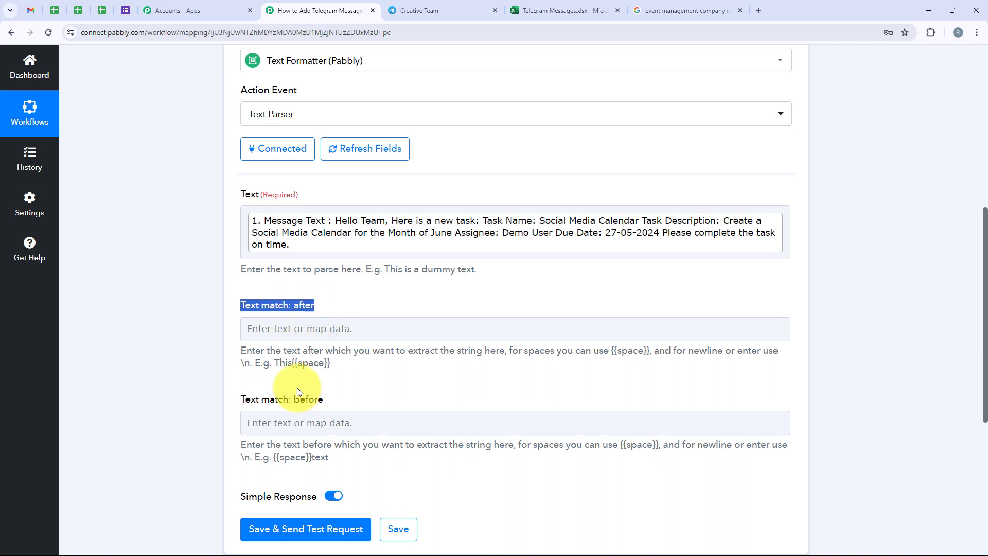
{"action": "left_click_drag", "start_coordinate": [242, 400], "coordinate": [335, 399]}
{"action": "left_click", "coordinate": [335, 399]}
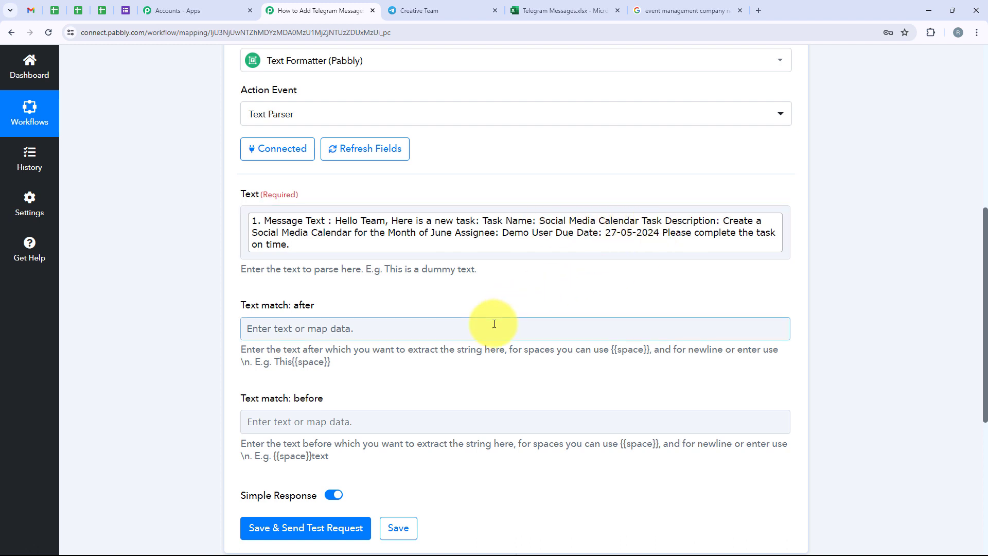
{"action": "left_click", "coordinate": [472, 326]}
{"action": "type", "text": "T"}
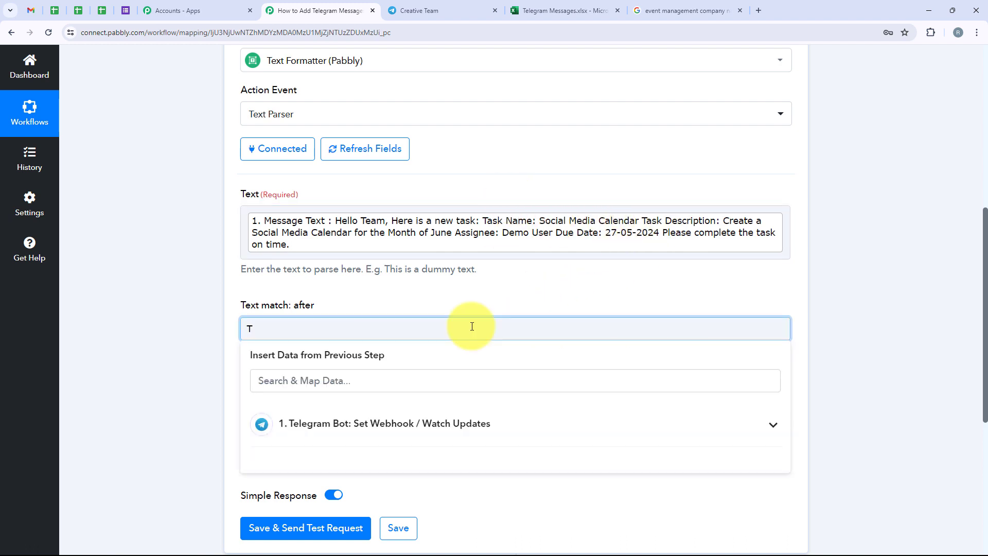
{"action": "type", "text": "ask Name:"}
{"action": "left_click", "coordinate": [287, 419]}
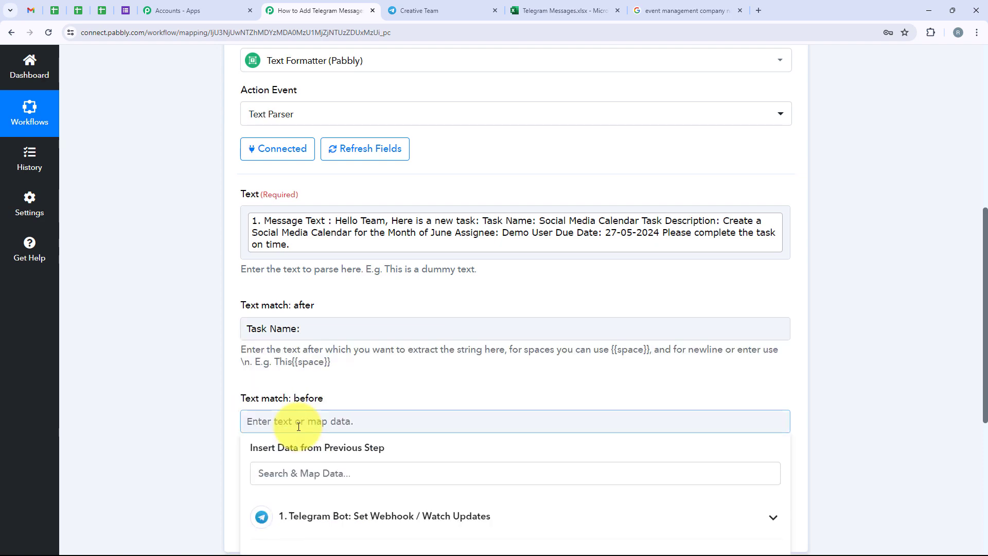
{"action": "type", "text": "Te"}
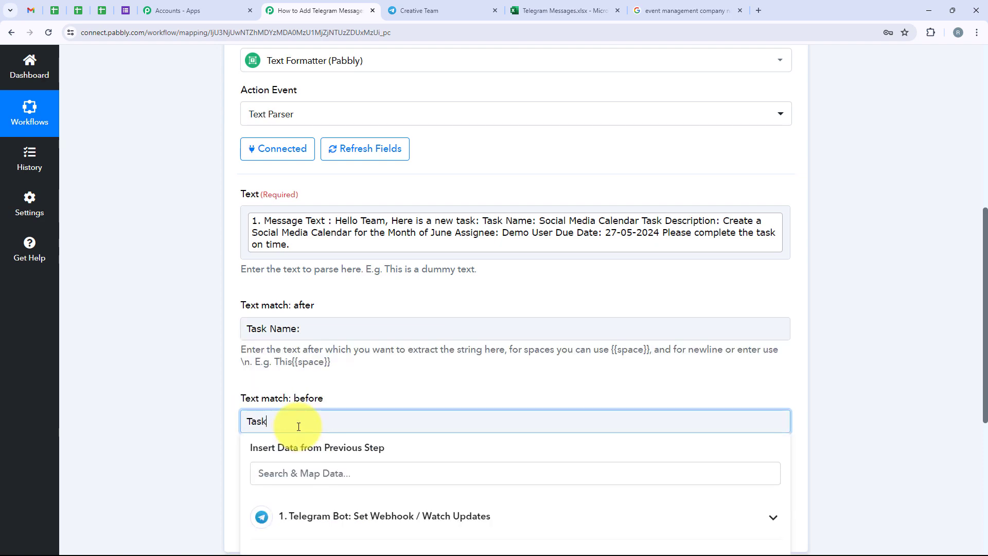
{"action": "type", "text": "sk Description"}
{"action": "left_click", "coordinate": [172, 325]}
{"action": "scroll", "coordinate": [178, 325], "scroll_direction": "down", "scroll_amount": 4}
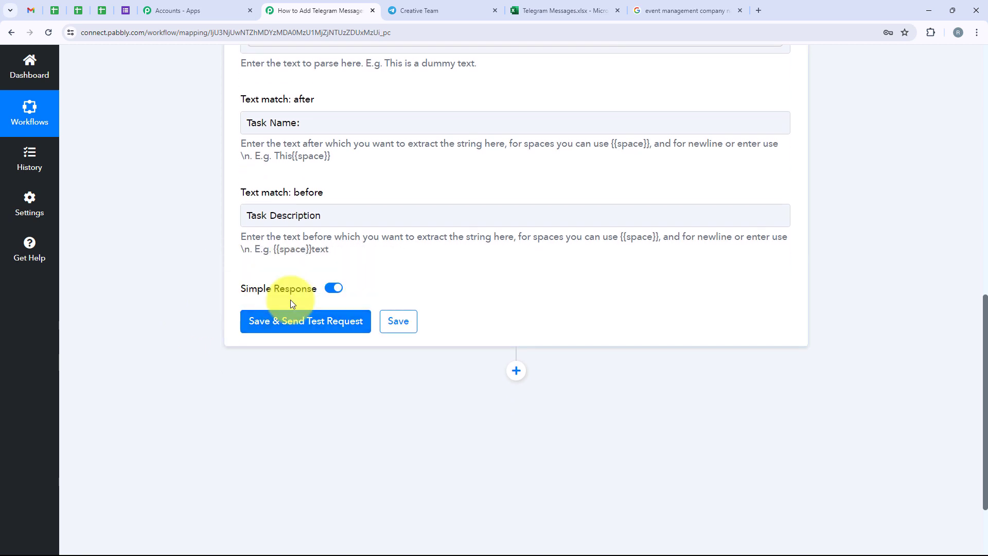
Step: Save and test the parser, which returns Social Media Calendar, then collapse the step
{"action": "left_click", "coordinate": [286, 319]}
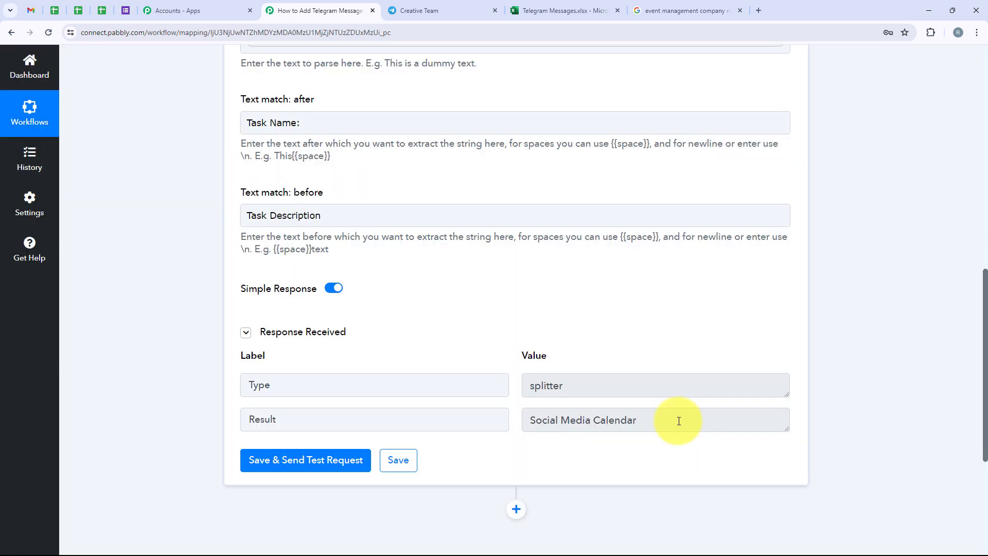
{"action": "left_click_drag", "start_coordinate": [677, 417], "coordinate": [503, 450]}
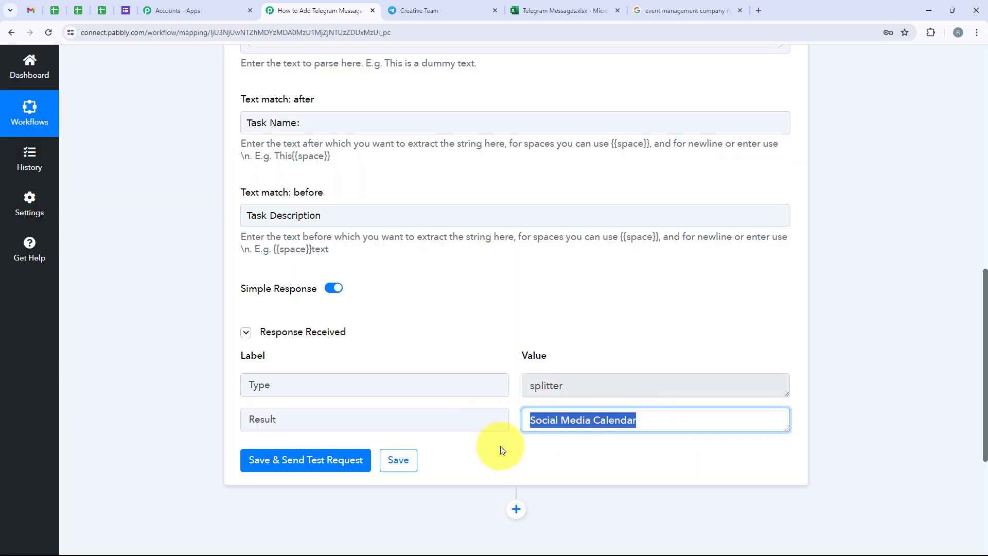
{"action": "scroll", "coordinate": [487, 297], "scroll_direction": "up", "scroll_amount": 1}
{"action": "scroll", "coordinate": [483, 154], "scroll_direction": "down", "scroll_amount": 2}
{"action": "scroll", "coordinate": [506, 145], "scroll_direction": "up", "scroll_amount": 7}
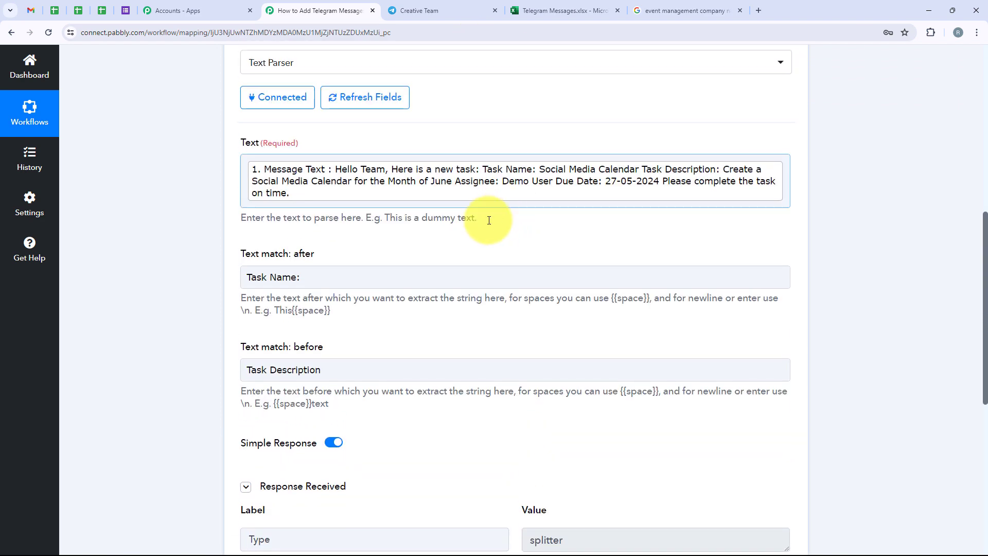
{"action": "left_click", "coordinate": [507, 98]}
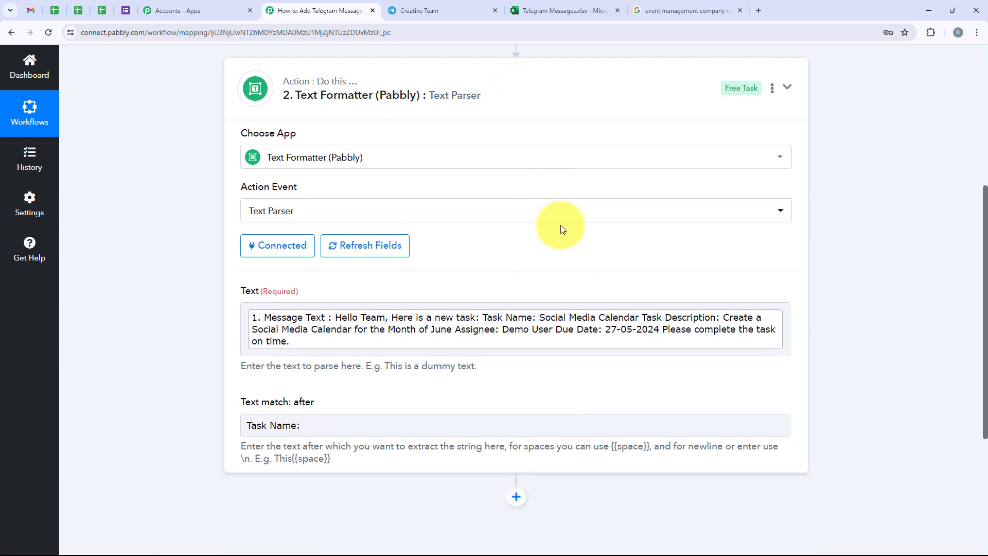
Step: Clone the Text Parser step into a new third step and expand it
{"action": "left_click", "coordinate": [775, 262]}
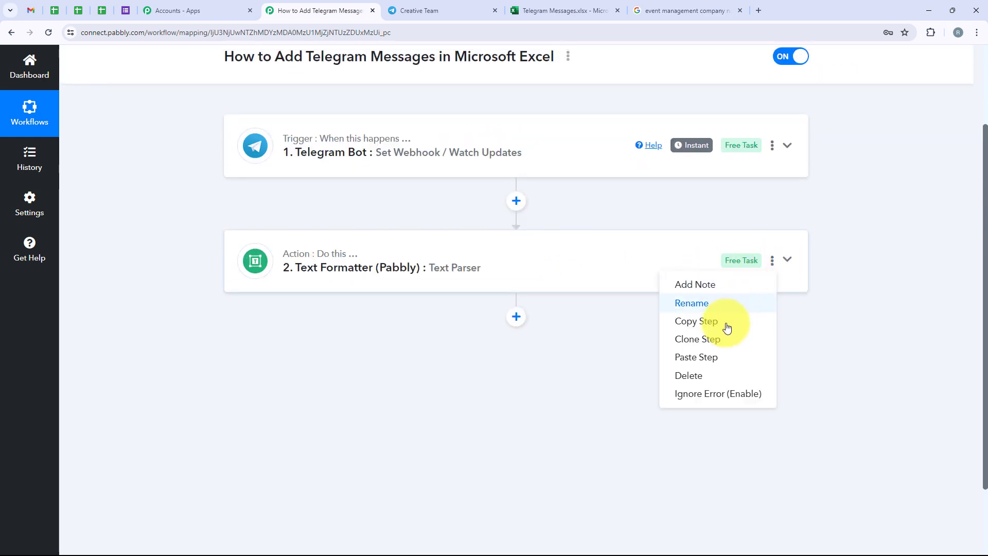
{"action": "left_click", "coordinate": [707, 344]}
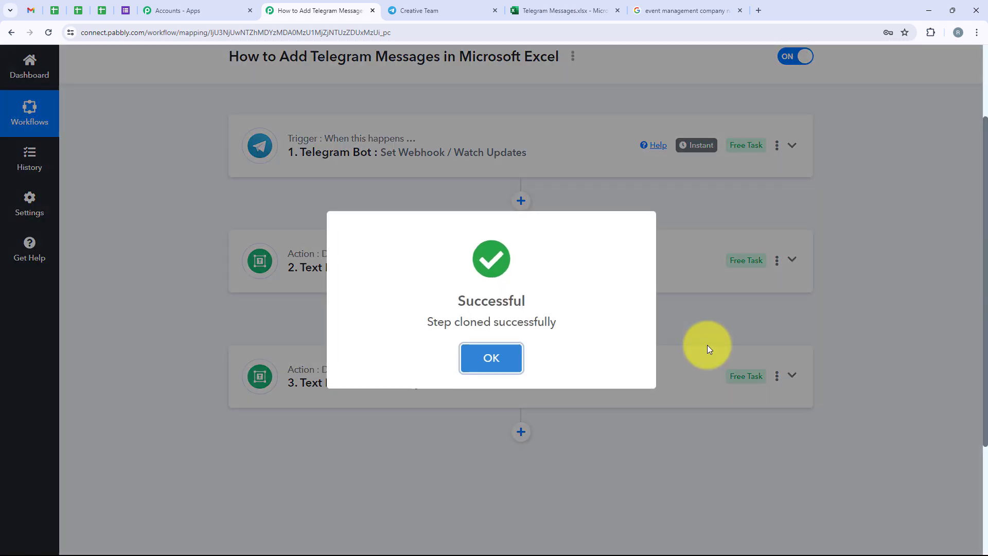
{"action": "left_click", "coordinate": [491, 341]}
{"action": "left_click", "coordinate": [394, 390]}
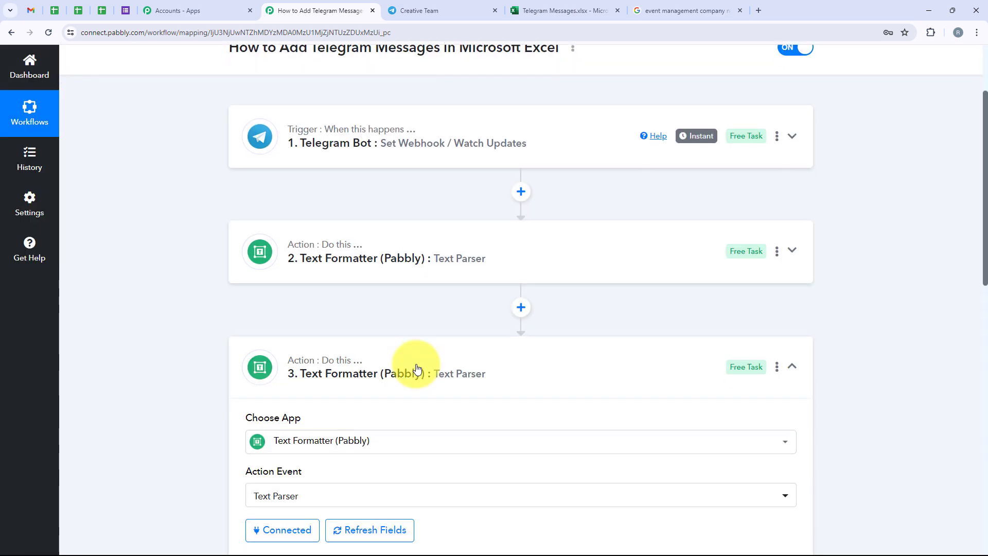
{"action": "scroll", "coordinate": [414, 366], "scroll_direction": "down", "scroll_amount": 9}
{"action": "scroll", "coordinate": [420, 376], "scroll_direction": "up", "scroll_amount": 1}
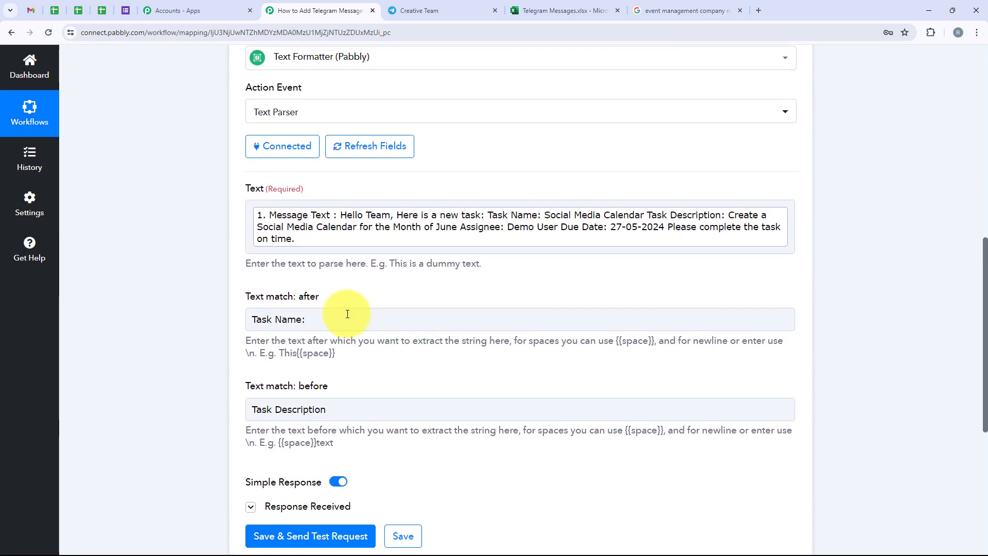
Step: Set Text match after to 'Task Description:' and Text match before to 'Assignee:'
{"action": "left_click", "coordinate": [321, 321]}
{"action": "left_click_drag", "start_coordinate": [329, 410], "coordinate": [256, 415]}
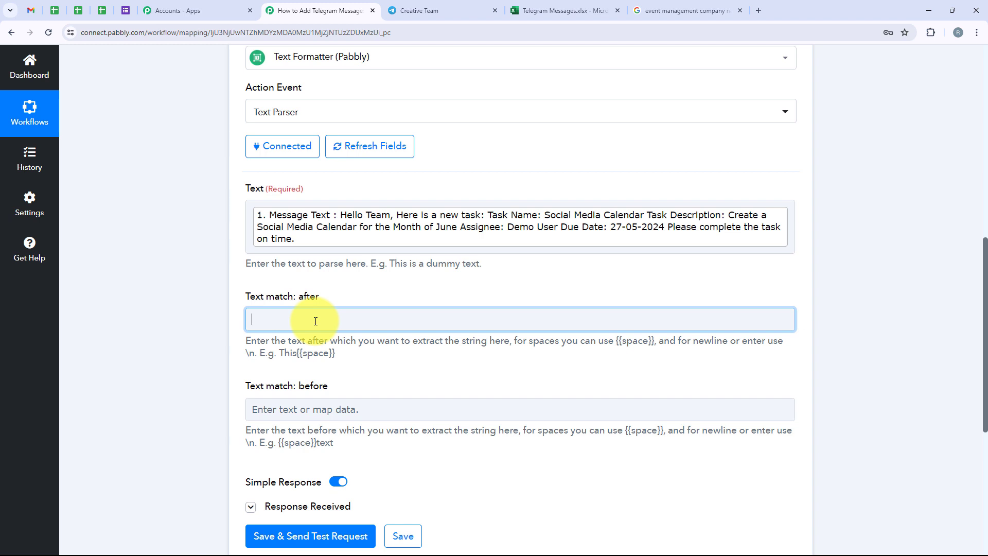
{"action": "type", "text": "Task Description"}
{"action": "left_click", "coordinate": [295, 410]}
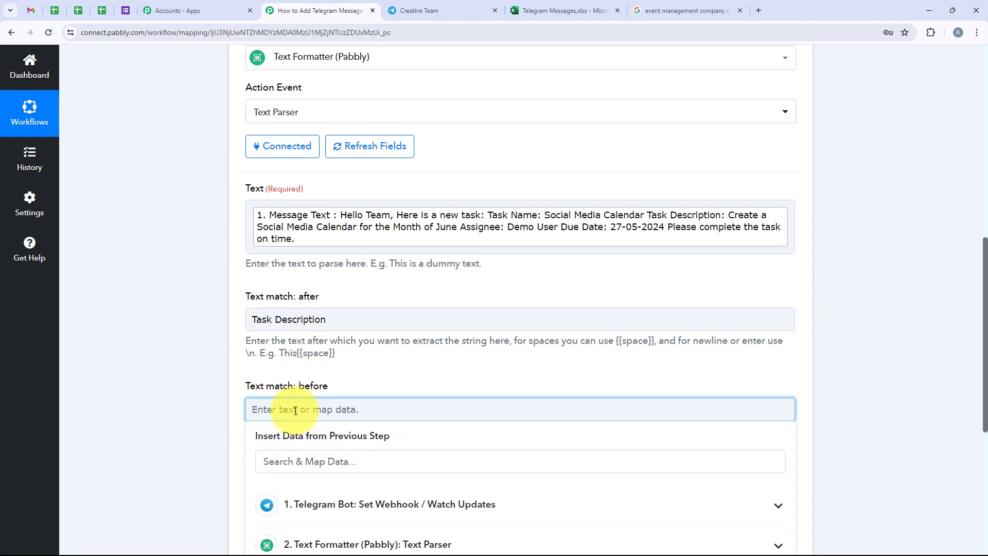
{"action": "type", "text": "Assignee"}
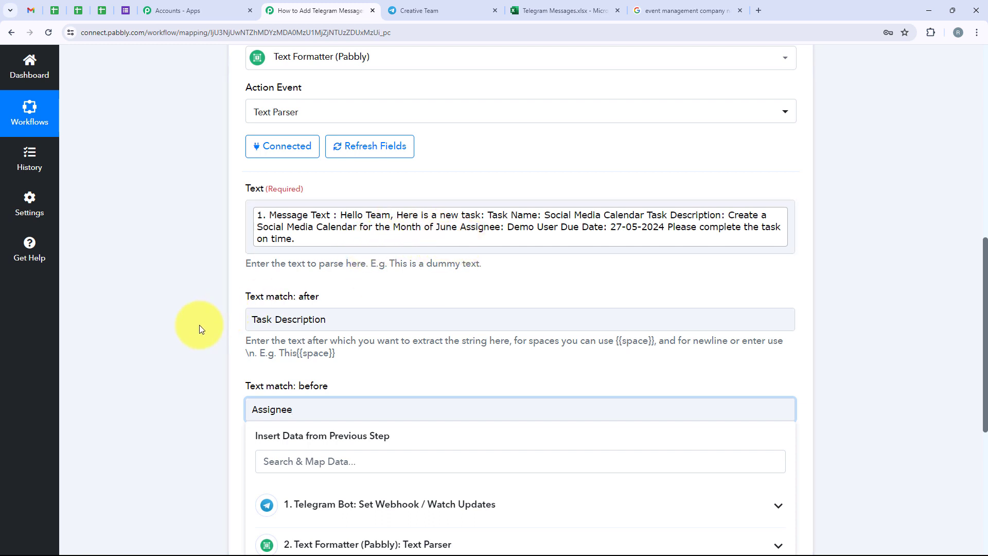
{"action": "left_click", "coordinate": [315, 363]}
{"action": "left_click", "coordinate": [315, 408]}
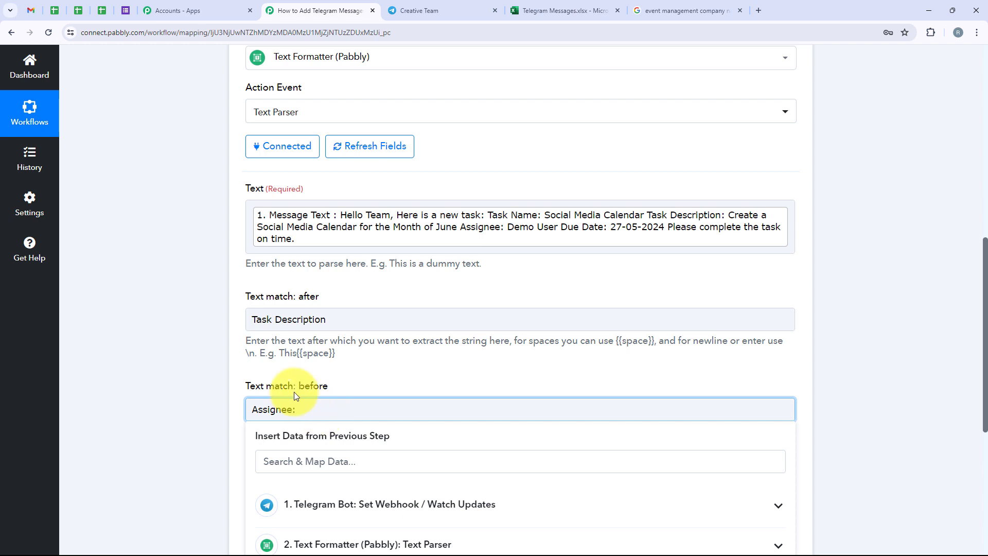
{"action": "left_click", "coordinate": [267, 319]}
{"action": "left_click", "coordinate": [198, 338]}
{"action": "scroll", "coordinate": [470, 322], "scroll_direction": "down", "scroll_amount": 1}
Step: Save and test the third parser, checking the full task description result, then collapse it
{"action": "left_click", "coordinate": [334, 489]}
{"action": "scroll", "coordinate": [418, 308], "scroll_direction": "down", "scroll_amount": 2}
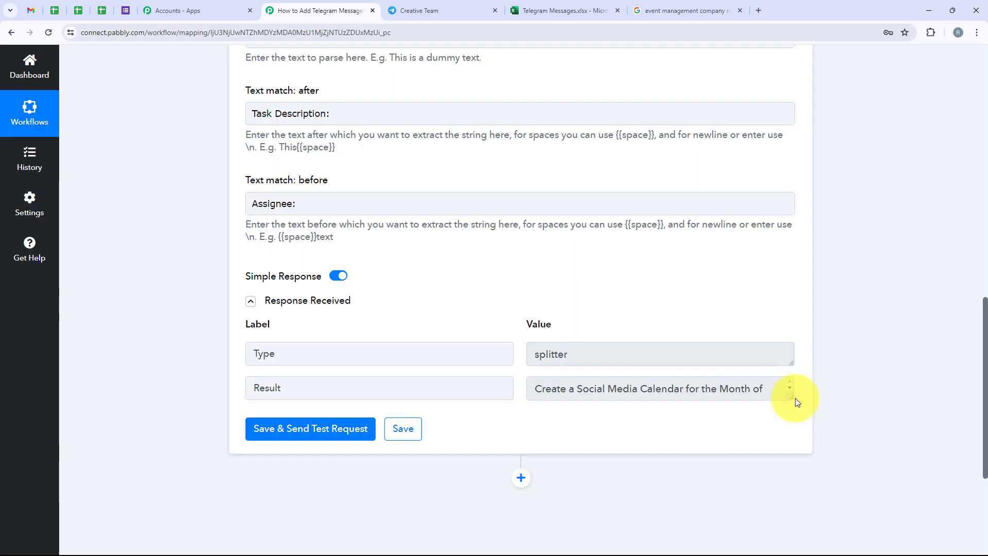
{"action": "left_click_drag", "start_coordinate": [793, 398], "coordinate": [794, 421]}
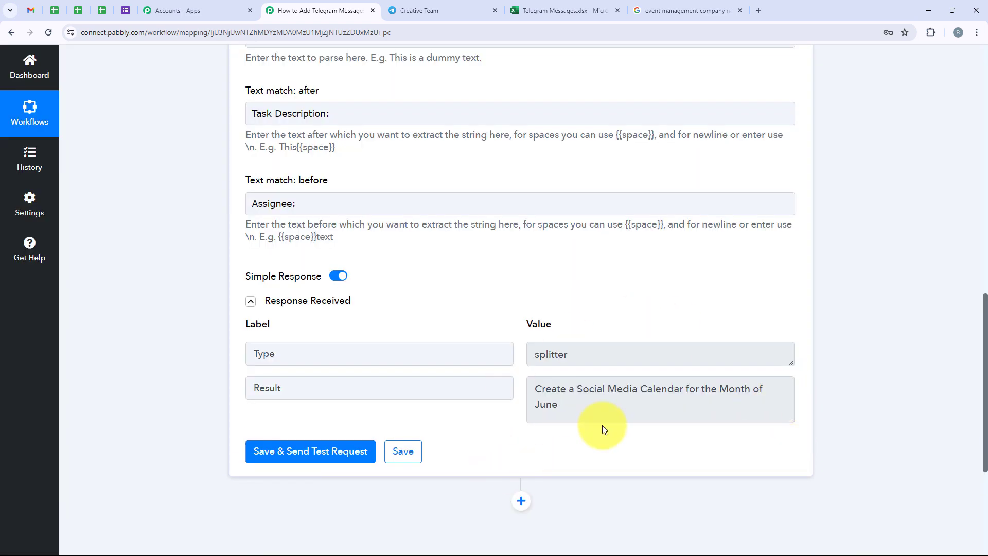
{"action": "scroll", "coordinate": [604, 425], "scroll_direction": "up", "scroll_amount": 6}
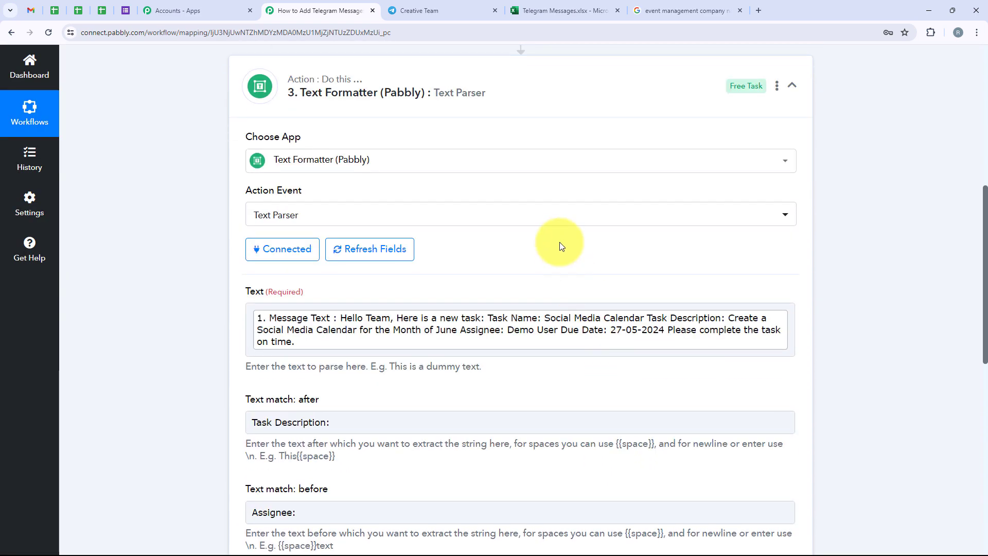
{"action": "scroll", "coordinate": [560, 242], "scroll_direction": "down", "scroll_amount": 1}
{"action": "scroll", "coordinate": [559, 194], "scroll_direction": "up", "scroll_amount": 4}
{"action": "scroll", "coordinate": [559, 194], "scroll_direction": "down", "scroll_amount": 2}
{"action": "scroll", "coordinate": [567, 315], "scroll_direction": "up", "scroll_amount": 1}
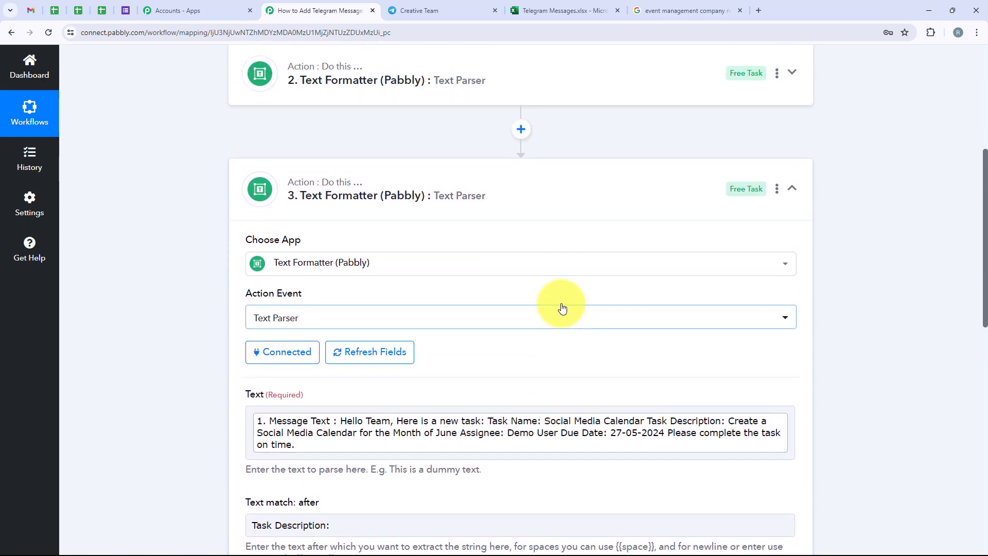
{"action": "left_click", "coordinate": [774, 190]}
{"action": "left_click", "coordinate": [777, 210]}
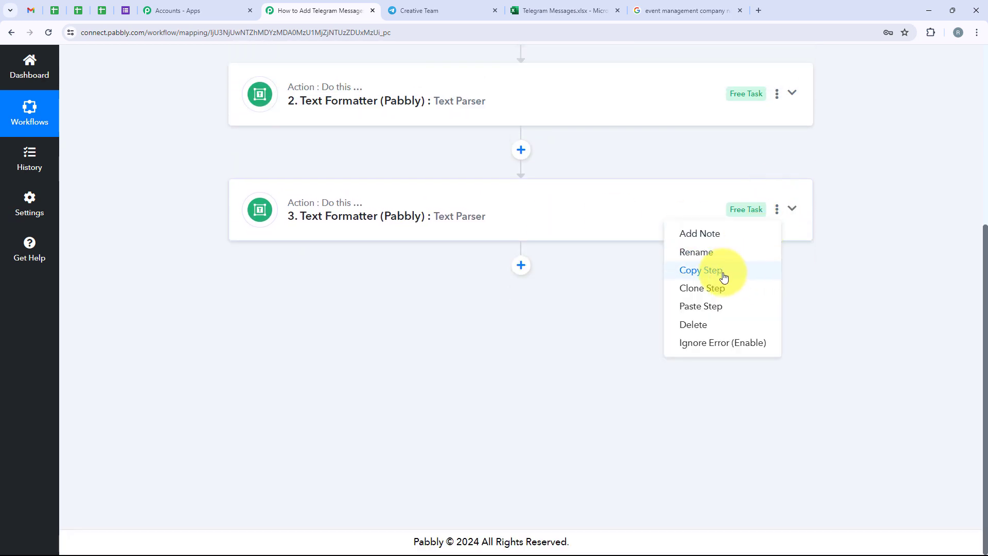
Step: Clone the third parser into a new fourth step and expand its settings
{"action": "left_click", "coordinate": [715, 287]}
{"action": "left_click", "coordinate": [481, 359]}
{"action": "left_click", "coordinate": [301, 346]}
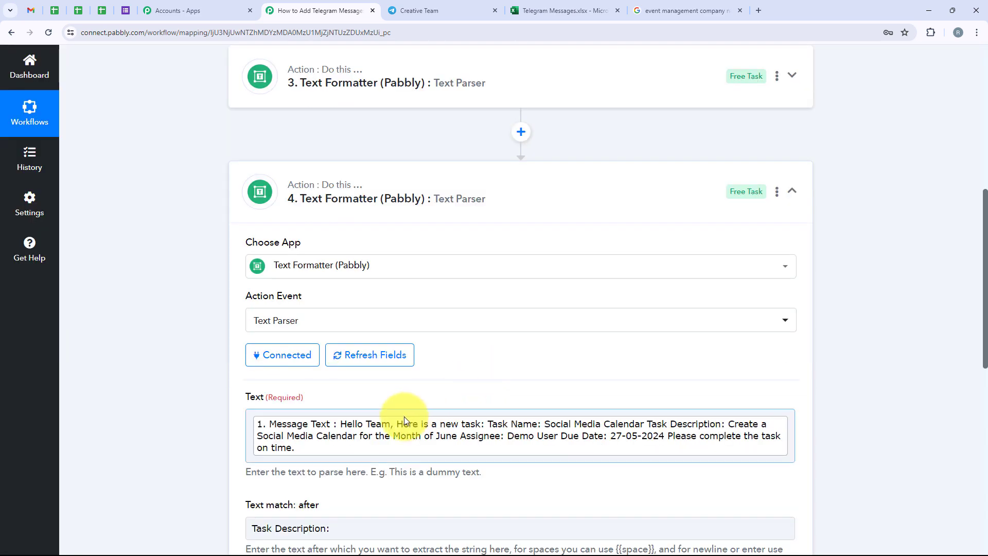
{"action": "scroll", "coordinate": [403, 419], "scroll_direction": "down", "scroll_amount": 2}
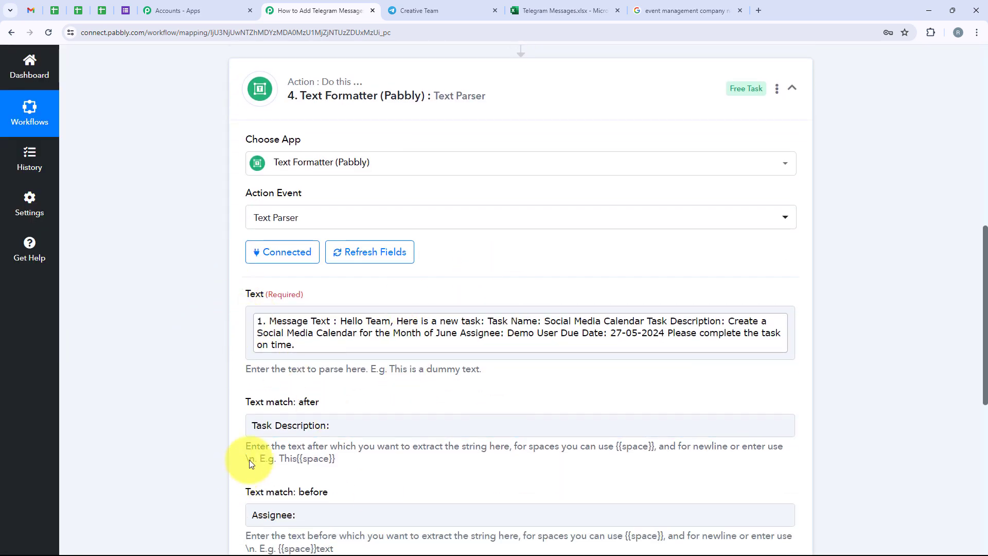
{"action": "scroll", "coordinate": [282, 447], "scroll_direction": "up", "scroll_amount": 1}
{"action": "scroll", "coordinate": [304, 476], "scroll_direction": "down", "scroll_amount": 3}
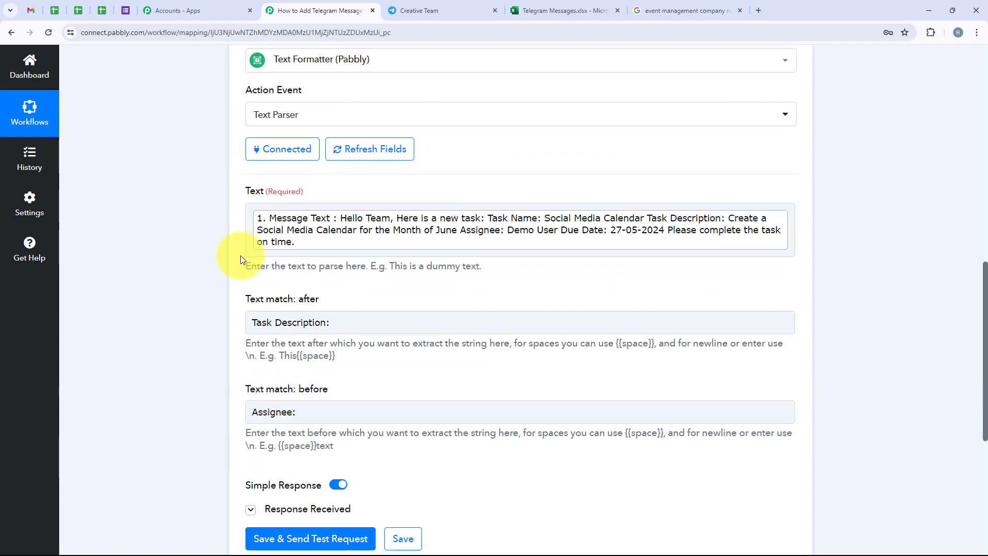
Step: Change Text match after to 'Assignee:' and Text match before to 'Due Date:'
{"action": "left_click_drag", "start_coordinate": [326, 411], "coordinate": [242, 421]}
{"action": "key", "text": "ctrl+c"}
{"action": "left_click_drag", "start_coordinate": [334, 322], "coordinate": [242, 330]}
{"action": "key", "text": "BackSpace"}
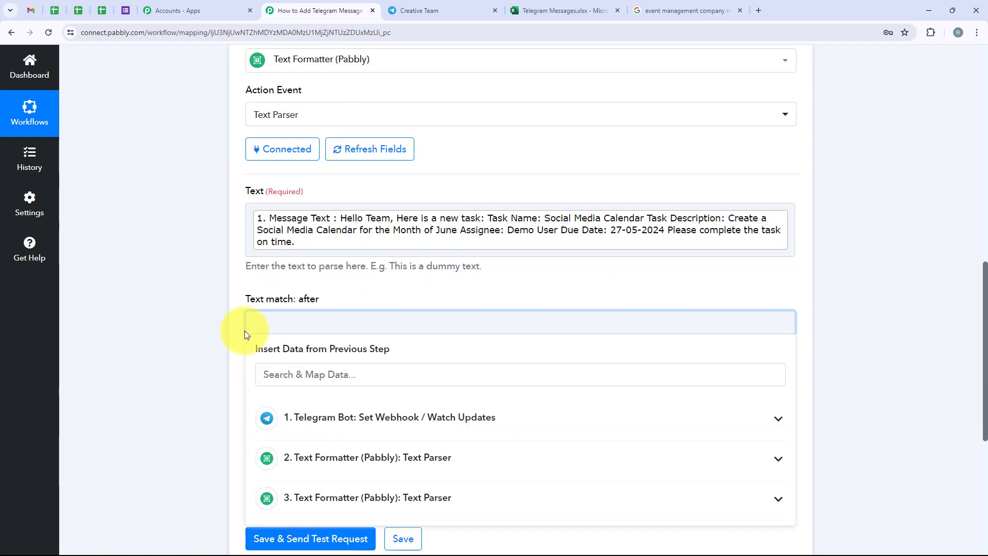
{"action": "key", "text": "ctrl+v"}
{"action": "left_click", "coordinate": [230, 342]}
{"action": "left_click", "coordinate": [273, 408]}
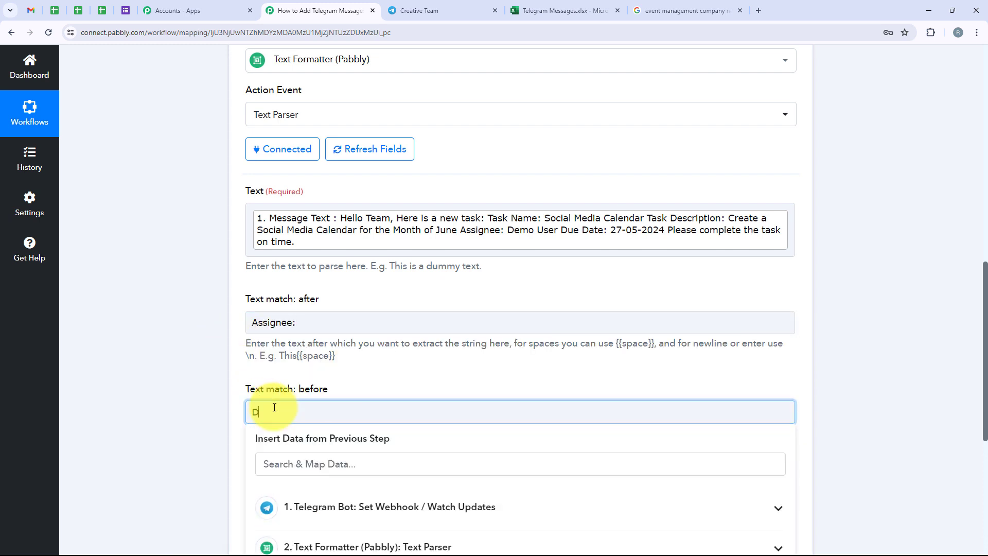
{"action": "type", "text": "Due Date:"}
{"action": "left_click", "coordinate": [409, 400]}
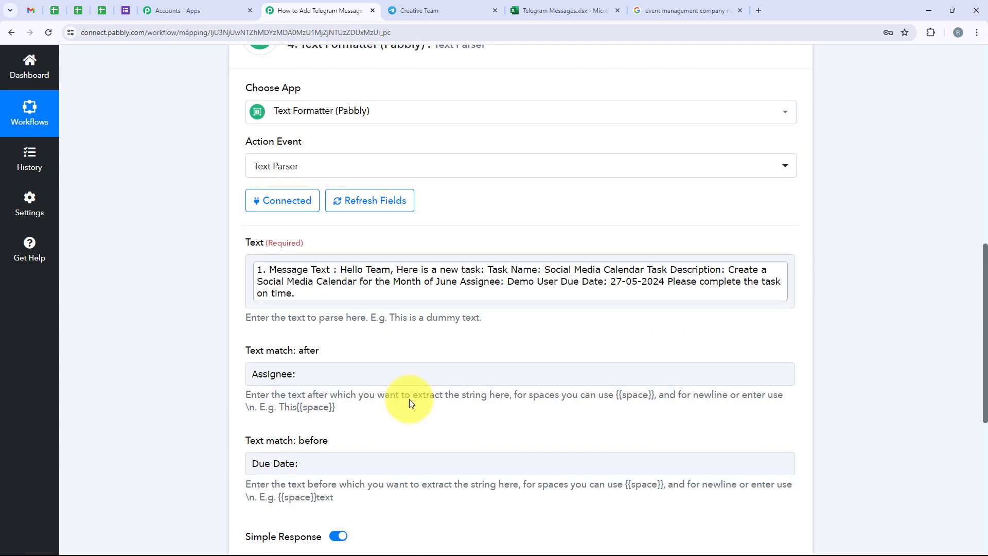
{"action": "scroll", "coordinate": [409, 399], "scroll_direction": "down", "scroll_amount": 3}
Step: Save and test the fourth parser, which returns Demo User
{"action": "left_click", "coordinate": [313, 384]}
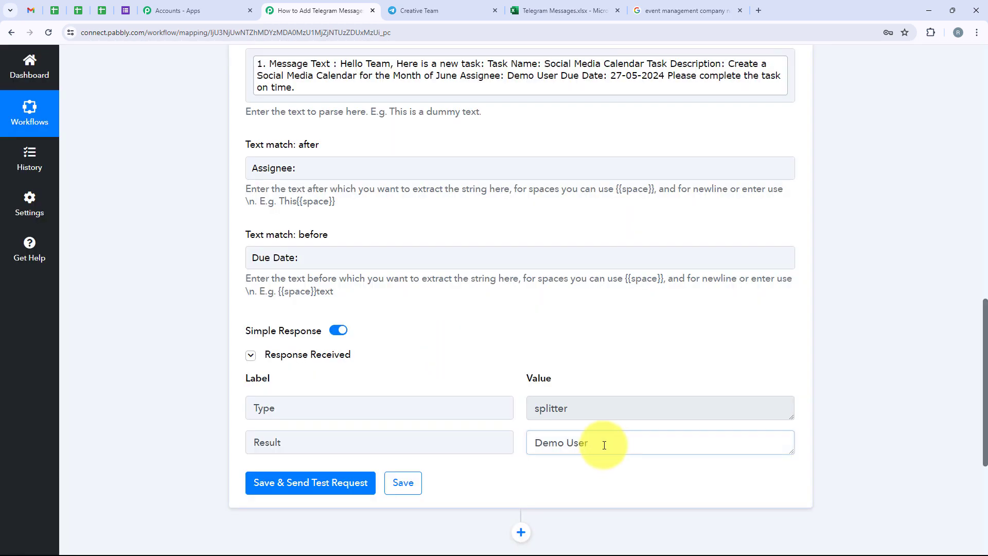
{"action": "left_click_drag", "start_coordinate": [604, 445], "coordinate": [535, 442]}
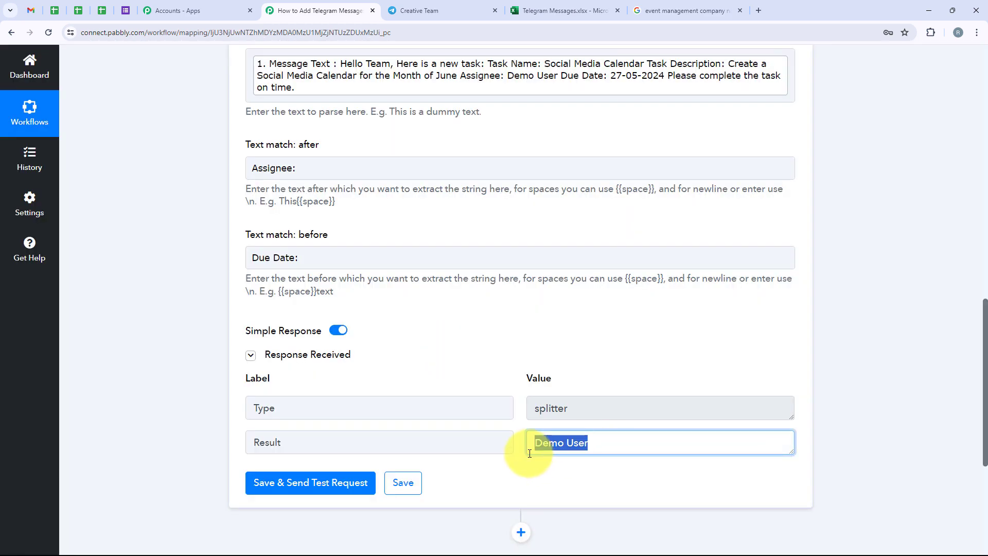
{"action": "left_click", "coordinate": [514, 473]}
{"action": "scroll", "coordinate": [618, 397], "scroll_direction": "up", "scroll_amount": 1}
{"action": "scroll", "coordinate": [619, 397], "scroll_direction": "up", "scroll_amount": 4}
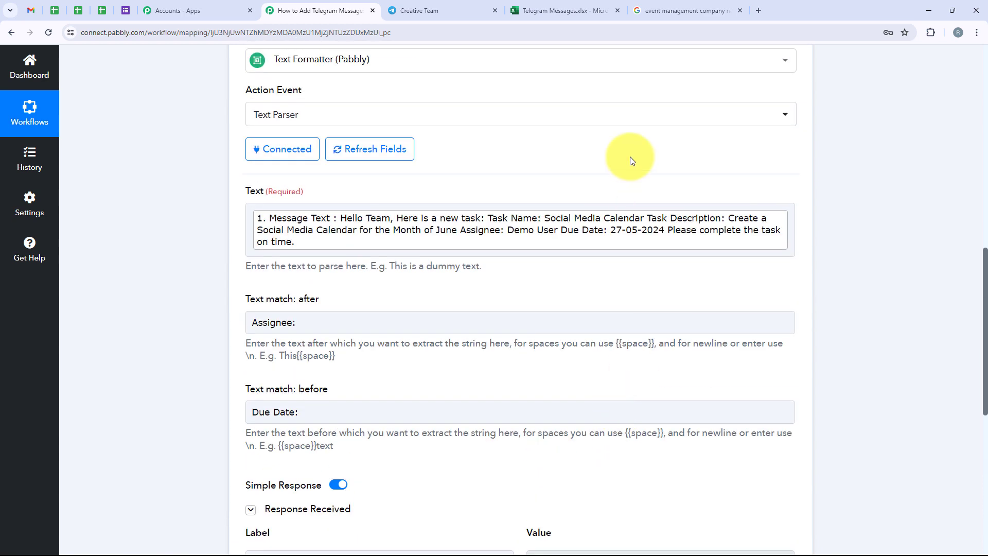
{"action": "left_click", "coordinate": [775, 94]}
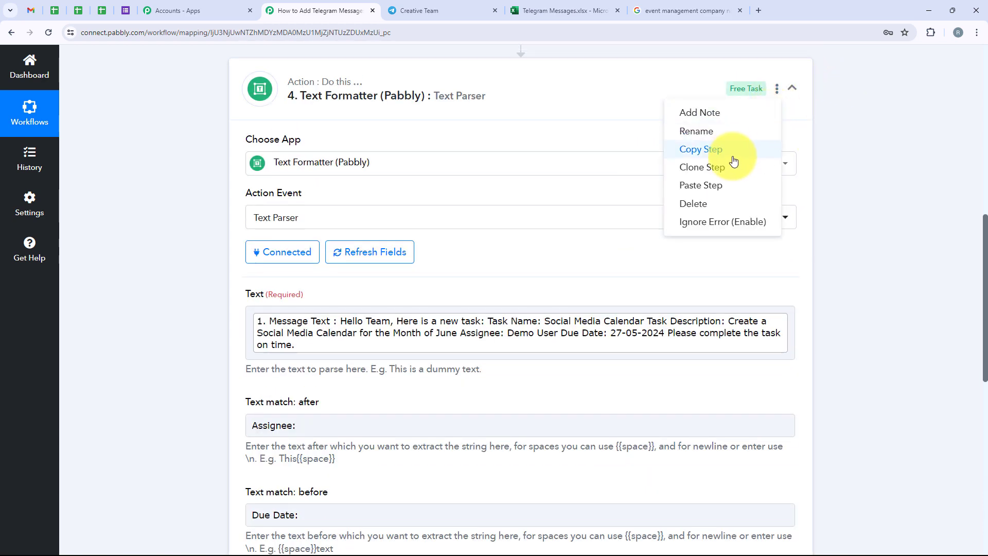
Step: Clone the fourth parser into a new fifth step and expand its settings
{"action": "left_click", "coordinate": [723, 166]}
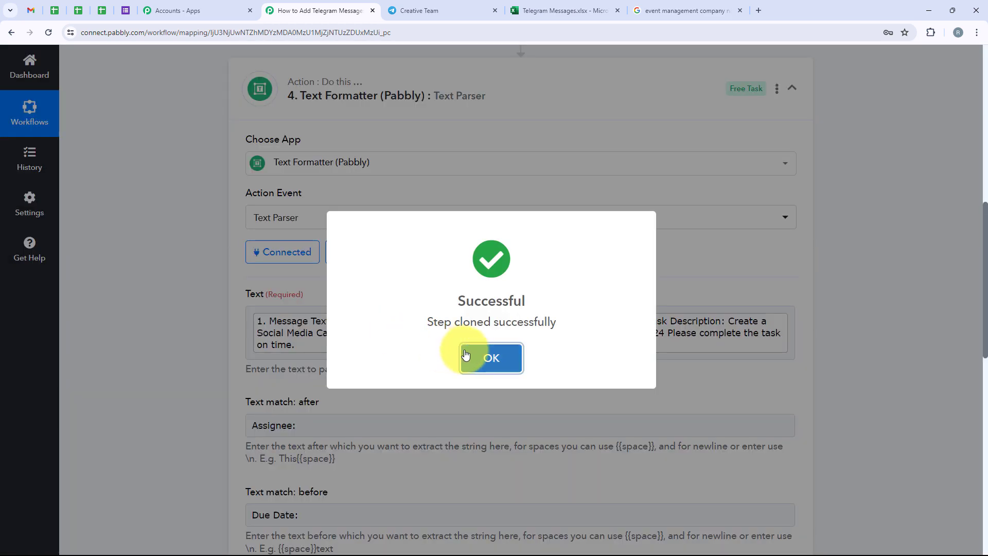
{"action": "left_click", "coordinate": [465, 355]}
{"action": "scroll", "coordinate": [838, 324], "scroll_direction": "down", "scroll_amount": 3}
{"action": "scroll", "coordinate": [840, 322], "scroll_direction": "down", "scroll_amount": 6}
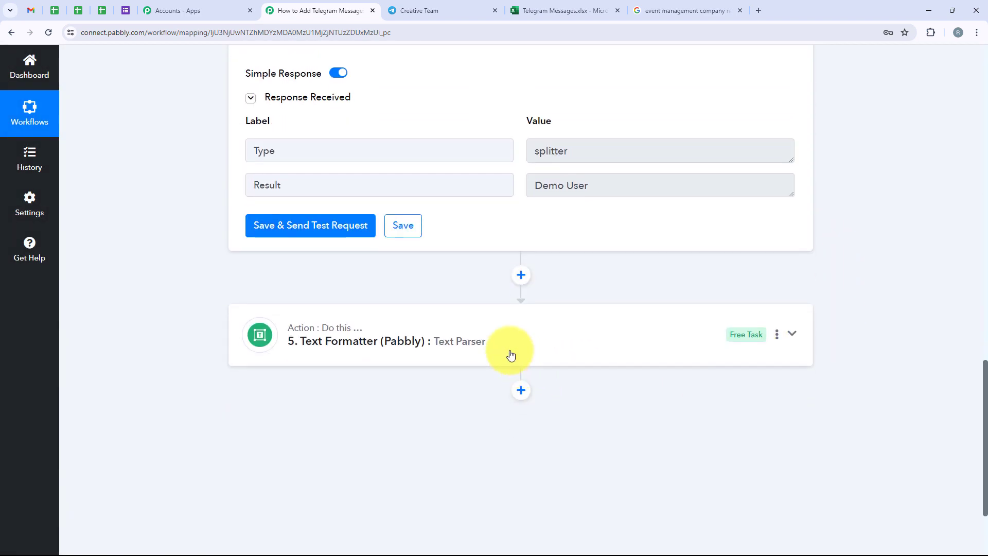
{"action": "left_click", "coordinate": [502, 347]}
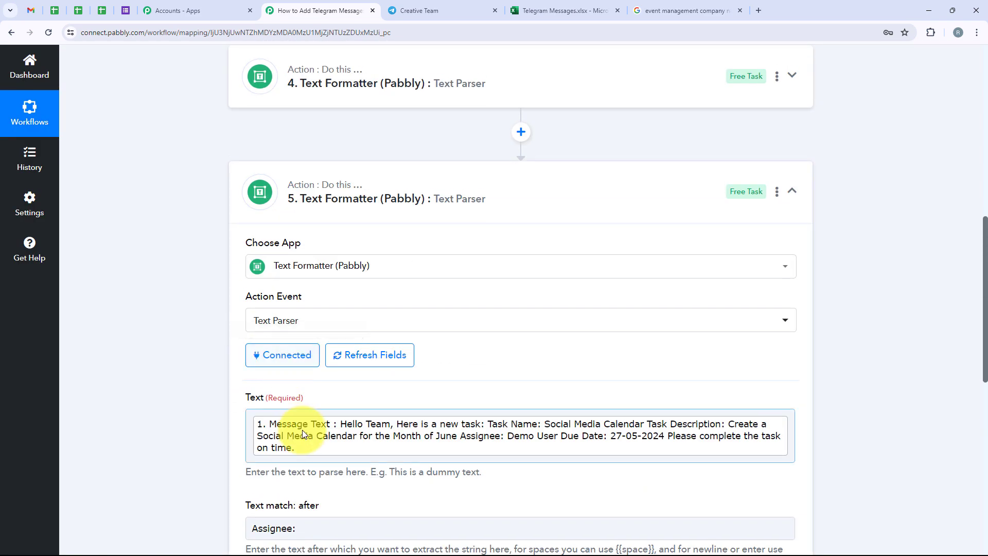
{"action": "scroll", "coordinate": [301, 429], "scroll_direction": "down", "scroll_amount": 1}
Step: Change Text match after to 'Due Date:' and Text match before to 'Please'
{"action": "left_click_drag", "start_coordinate": [322, 405], "coordinate": [243, 410]}
{"action": "key", "text": "BackSpace"}
{"action": "left_click_drag", "start_coordinate": [304, 323], "coordinate": [263, 325]}
{"action": "key", "text": "BackSpace"}
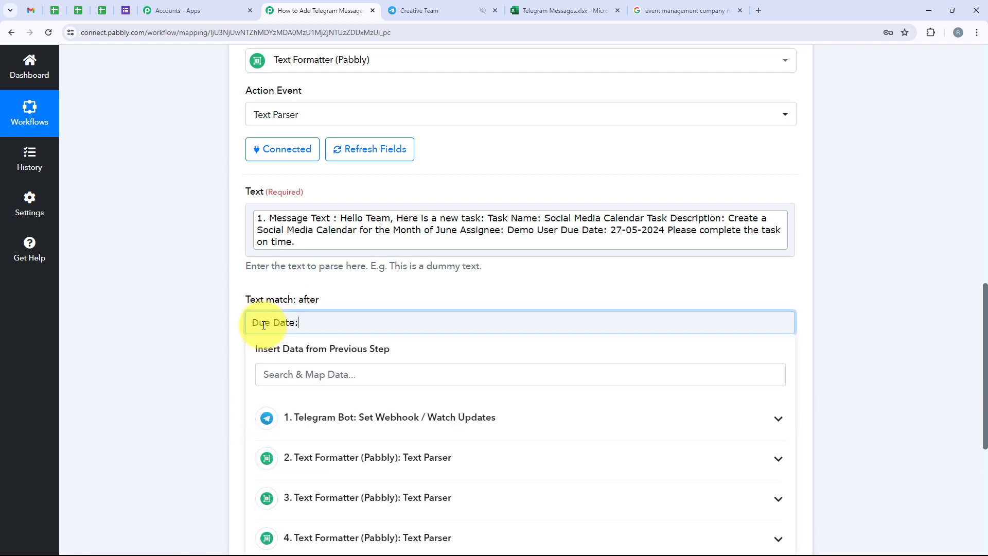
{"action": "left_click", "coordinate": [249, 378]}
{"action": "left_click", "coordinate": [276, 410]}
{"action": "type", "text": "Please"}
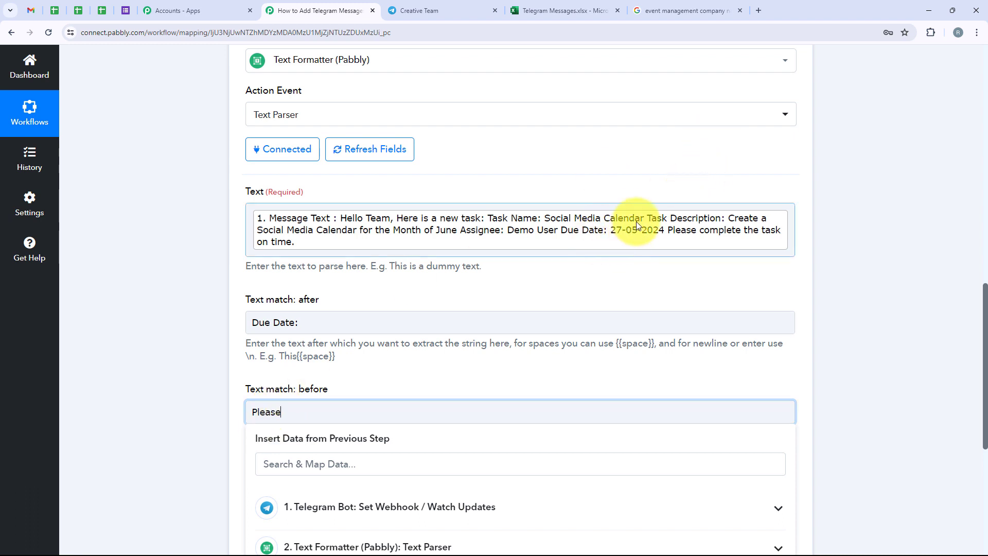
{"action": "left_click", "coordinate": [853, 202]}
{"action": "scroll", "coordinate": [891, 291], "scroll_direction": "down", "scroll_amount": 2}
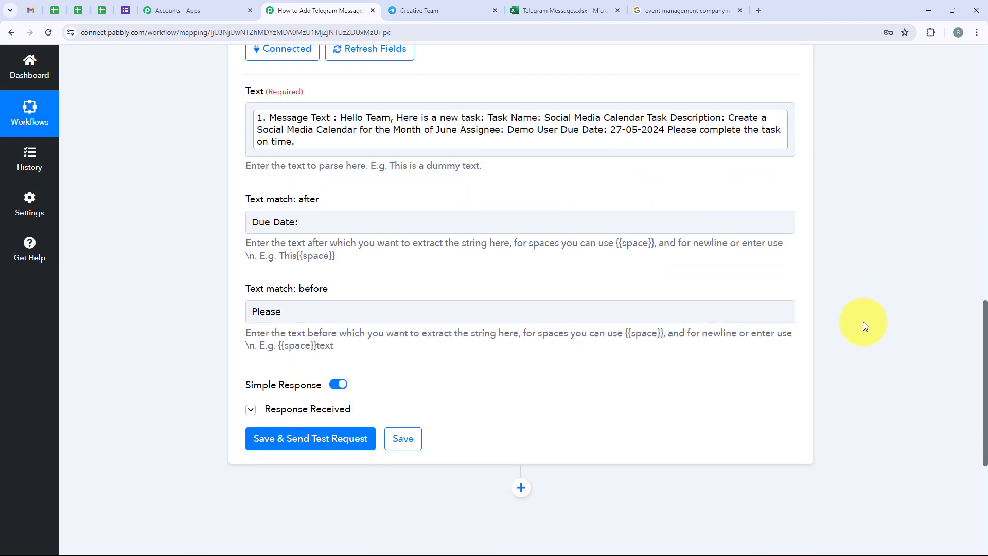
Step: Save and test the fifth parser, which returns 27-05-2024, then collapse it
{"action": "left_click", "coordinate": [365, 436]}
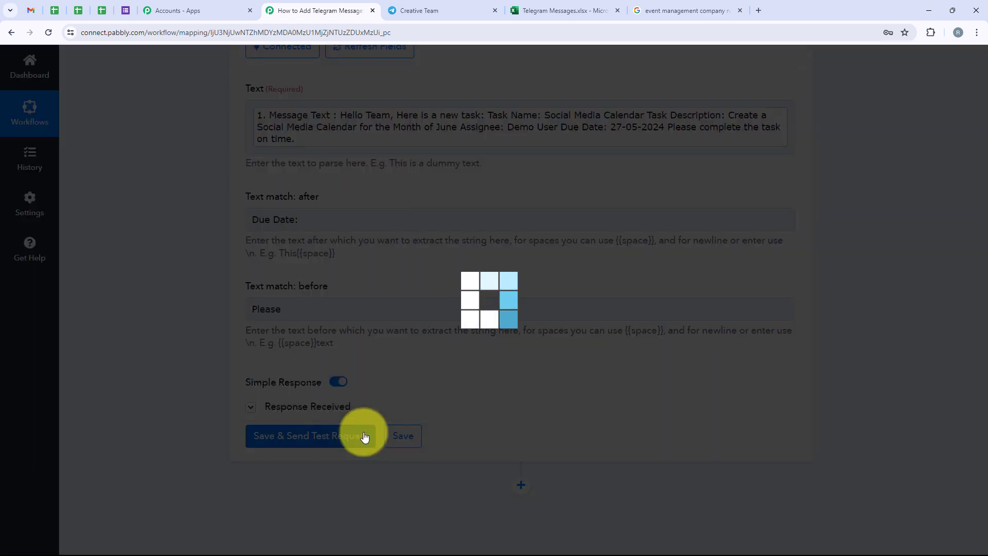
{"action": "scroll", "coordinate": [669, 329], "scroll_direction": "down", "scroll_amount": 2}
{"action": "scroll", "coordinate": [734, 304], "scroll_direction": "down", "scroll_amount": 2}
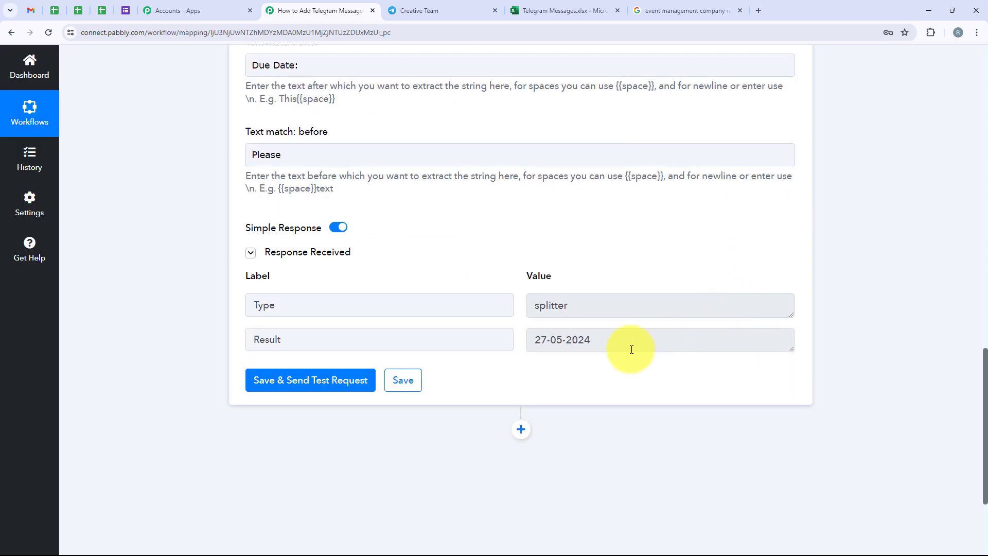
{"action": "left_click_drag", "start_coordinate": [631, 343], "coordinate": [525, 351]}
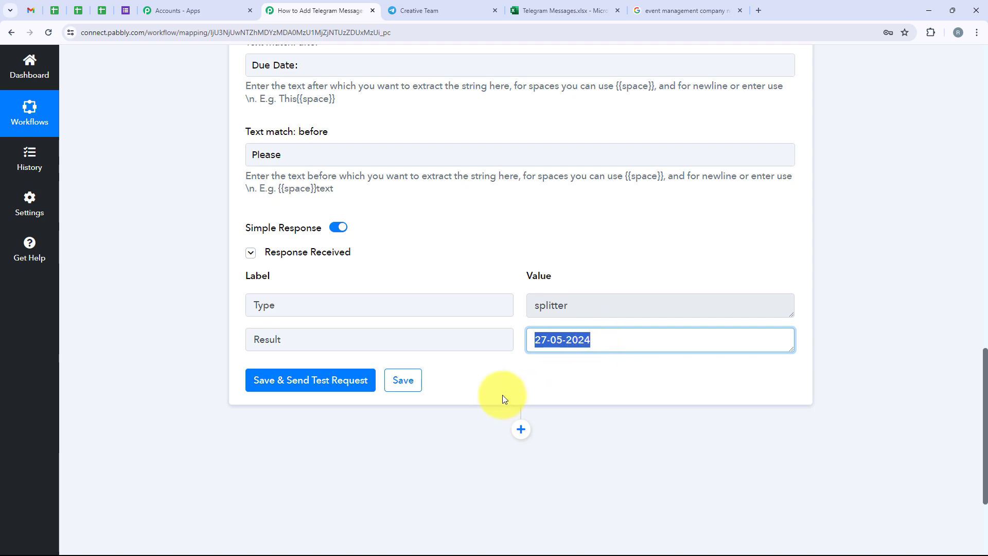
{"action": "left_click", "coordinate": [765, 286]}
{"action": "scroll", "coordinate": [772, 283], "scroll_direction": "down", "scroll_amount": 1}
{"action": "scroll", "coordinate": [777, 280], "scroll_direction": "up", "scroll_amount": 7}
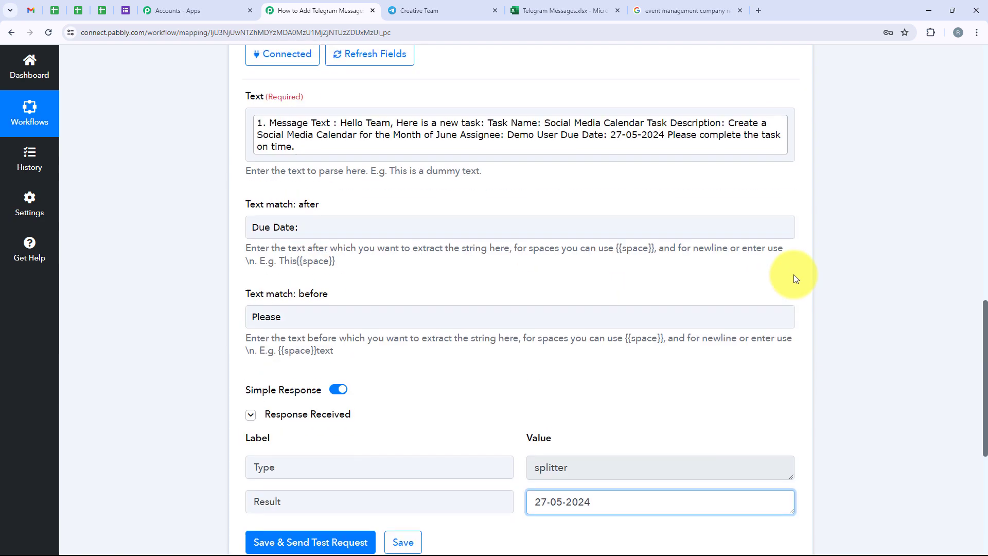
{"action": "scroll", "coordinate": [795, 275], "scroll_direction": "up", "scroll_amount": 4}
{"action": "left_click", "coordinate": [558, 258]}
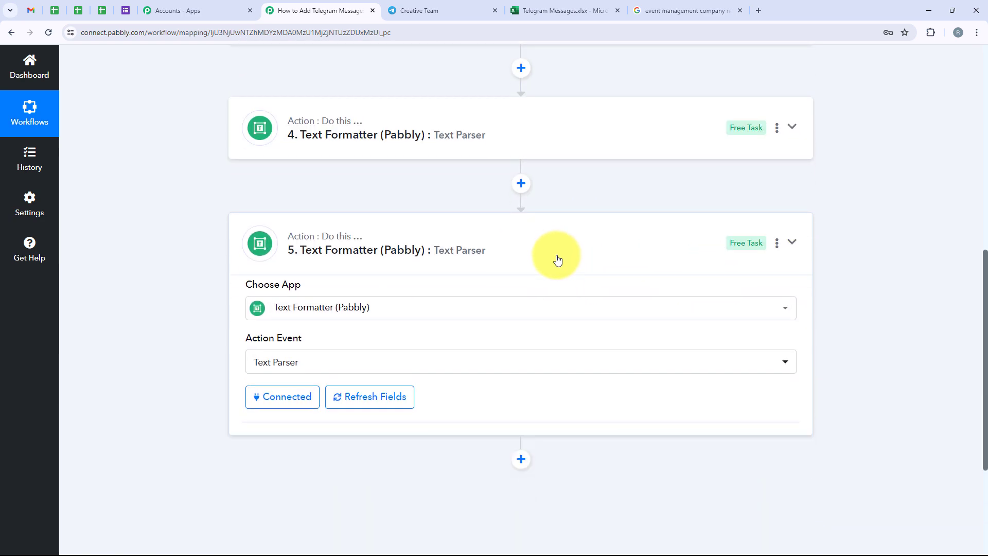
Step: Use the + button below step 5 to insert a new action step
{"action": "scroll", "coordinate": [565, 273], "scroll_direction": "up", "scroll_amount": 3}
{"action": "scroll", "coordinate": [563, 272], "scroll_direction": "down", "scroll_amount": 2}
{"action": "scroll", "coordinate": [560, 278], "scroll_direction": "up", "scroll_amount": 3}
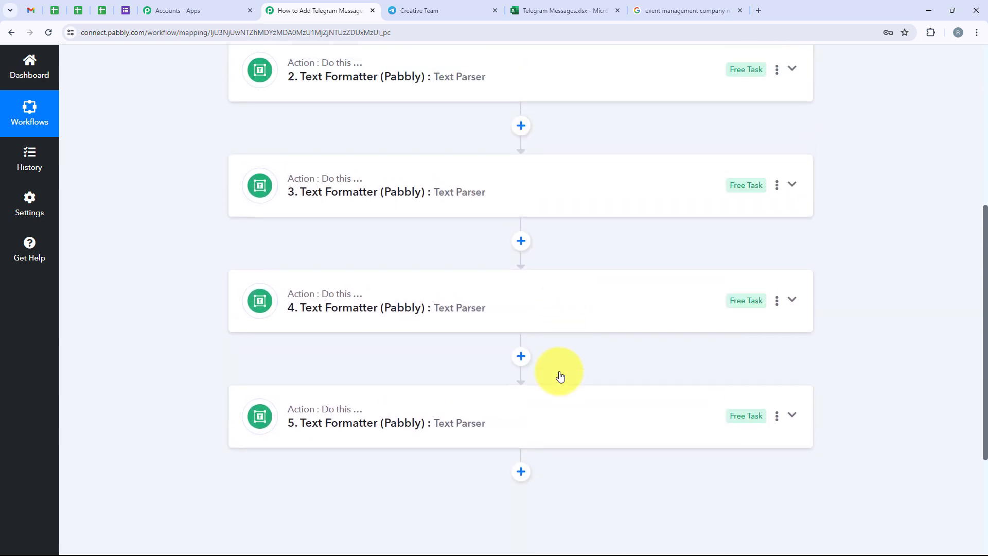
{"action": "scroll", "coordinate": [558, 421], "scroll_direction": "down", "scroll_amount": 3}
{"action": "scroll", "coordinate": [519, 383], "scroll_direction": "up", "scroll_amount": 1}
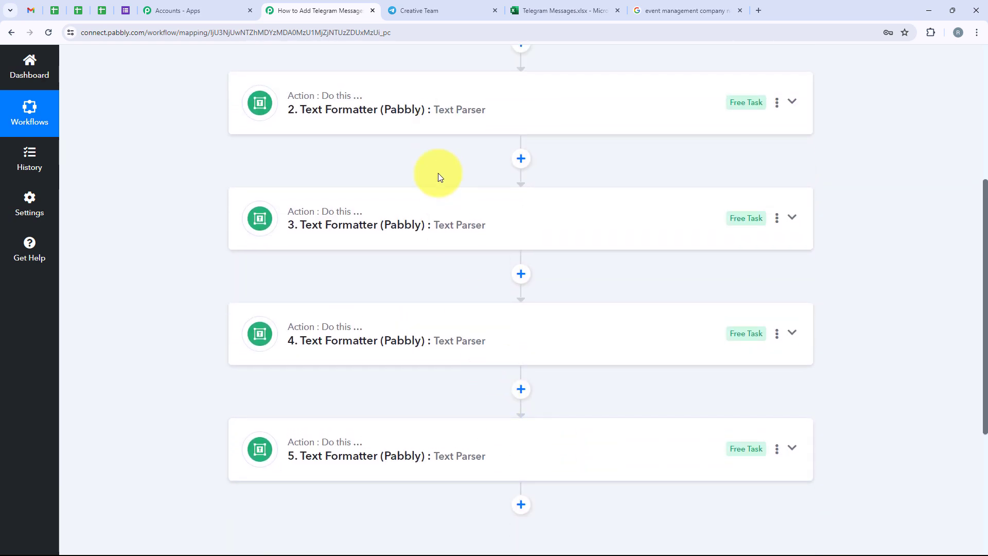
{"action": "scroll", "coordinate": [481, 484], "scroll_direction": "down", "scroll_amount": 2}
{"action": "left_click", "coordinate": [521, 402]}
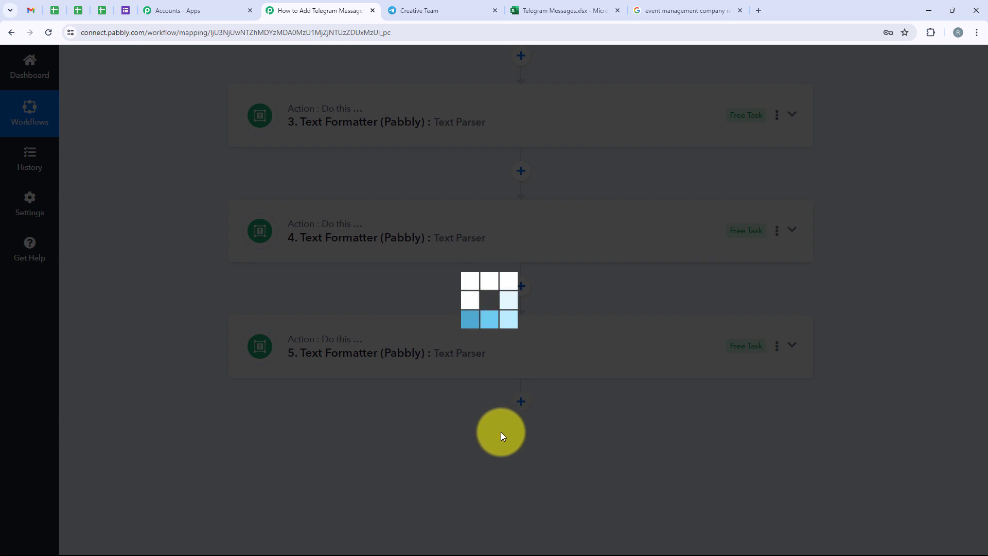
Step: Set the step to Microsoft Excel with the Add Row To Worksheet event and begin connecting
{"action": "type", "text": "Mic"}
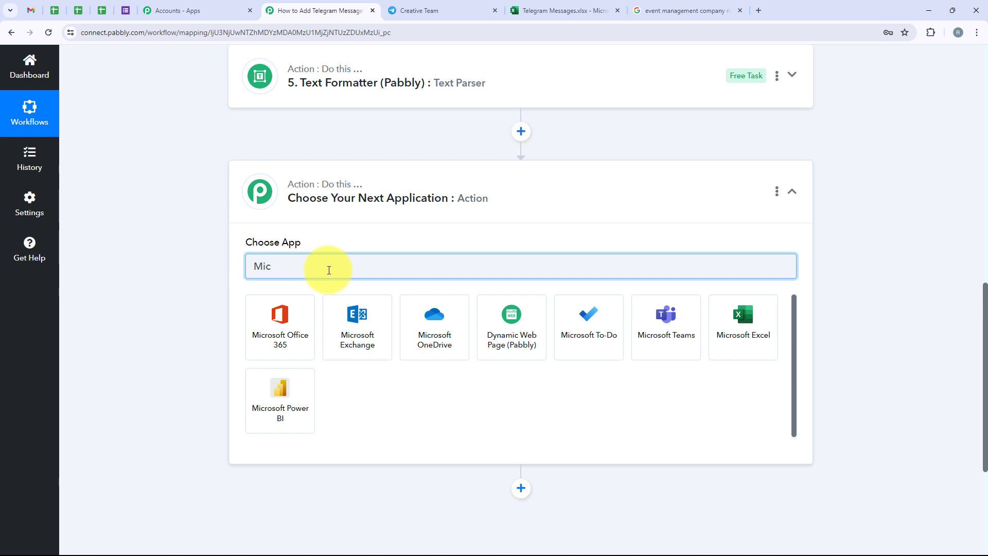
{"action": "type", "text": "rosoft Excel"}
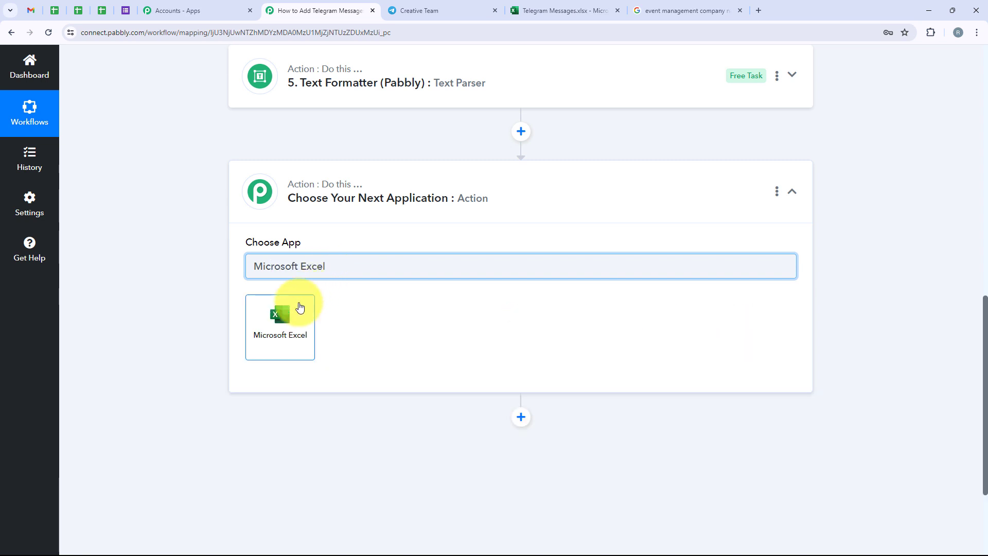
{"action": "left_click", "coordinate": [300, 307]}
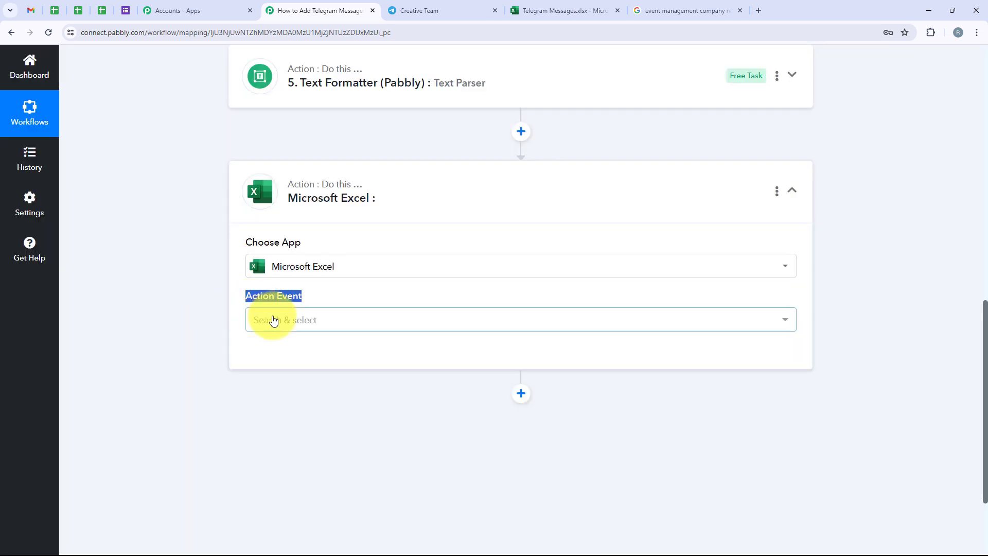
{"action": "left_click", "coordinate": [269, 320]}
{"action": "left_click", "coordinate": [326, 210]}
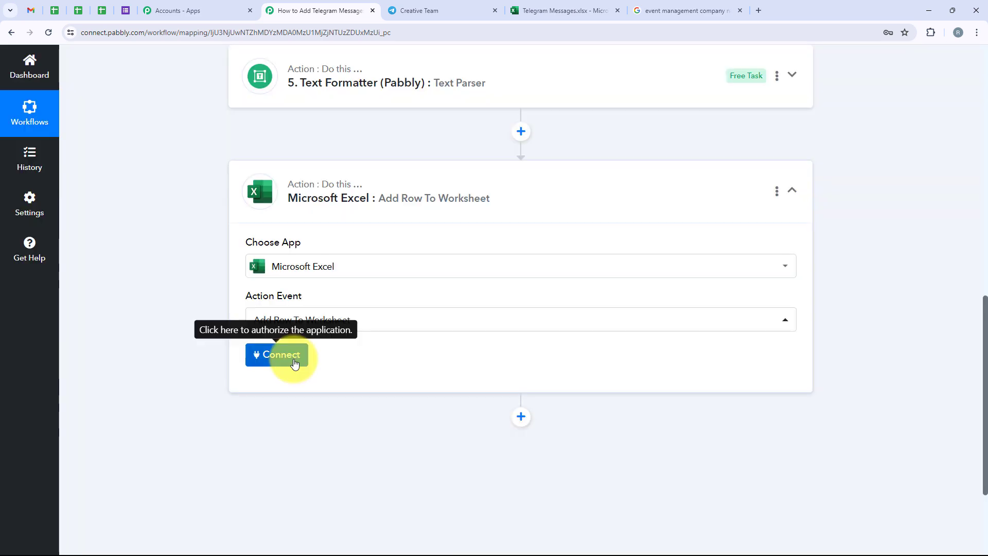
{"action": "left_click", "coordinate": [294, 363]}
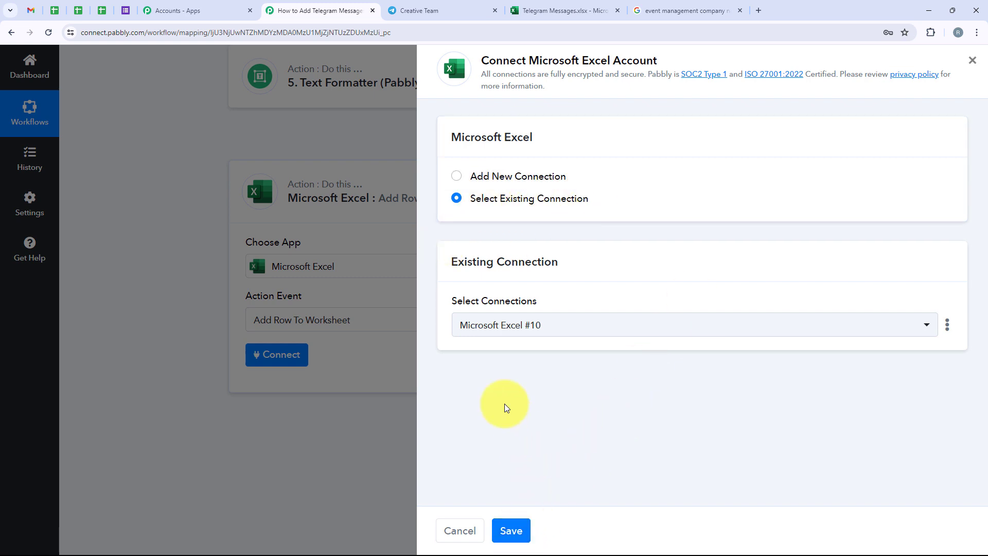
Step: Add a new Excel connection via Microsoft sign-in, loading workbook wap7.xlsx and worksheet Sheet1
{"action": "left_click", "coordinate": [486, 182]}
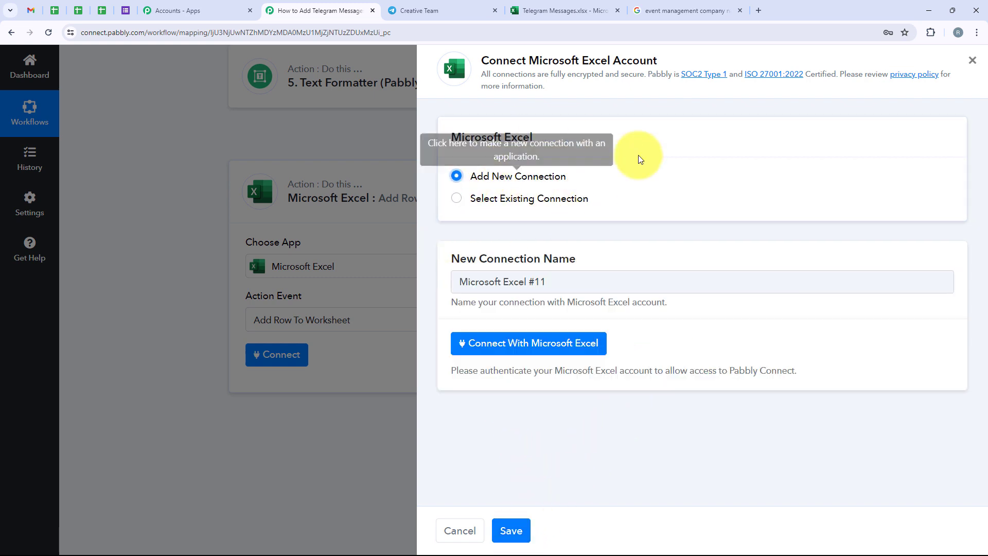
{"action": "left_click", "coordinate": [601, 358]}
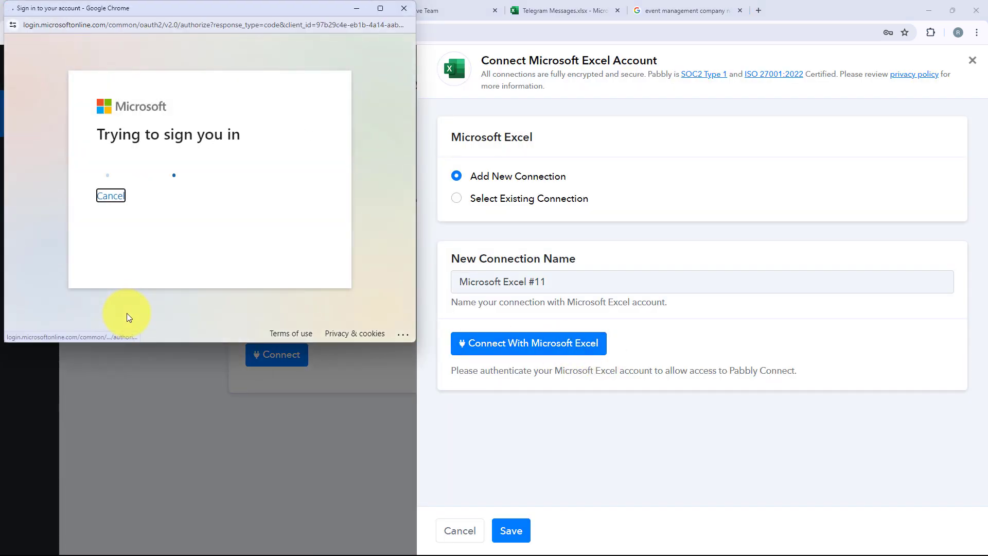
{"action": "scroll", "coordinate": [129, 247], "scroll_direction": "down", "scroll_amount": 15}
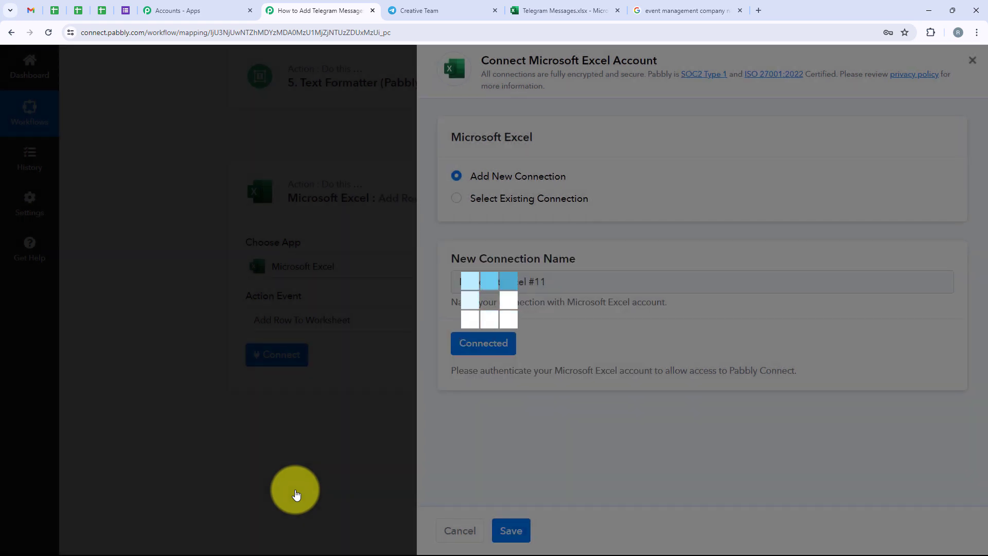
{"action": "scroll", "coordinate": [297, 494], "scroll_direction": "down", "scroll_amount": 5}
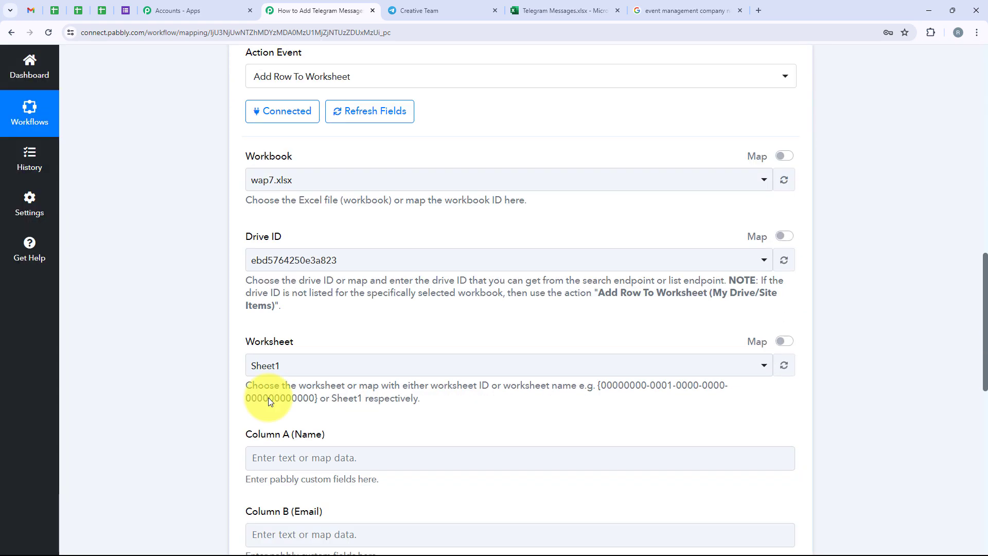
Step: Select the Telegram Messages.xlsx workbook and its Sheet1 worksheet in the Excel step
{"action": "left_click", "coordinate": [602, 8]}
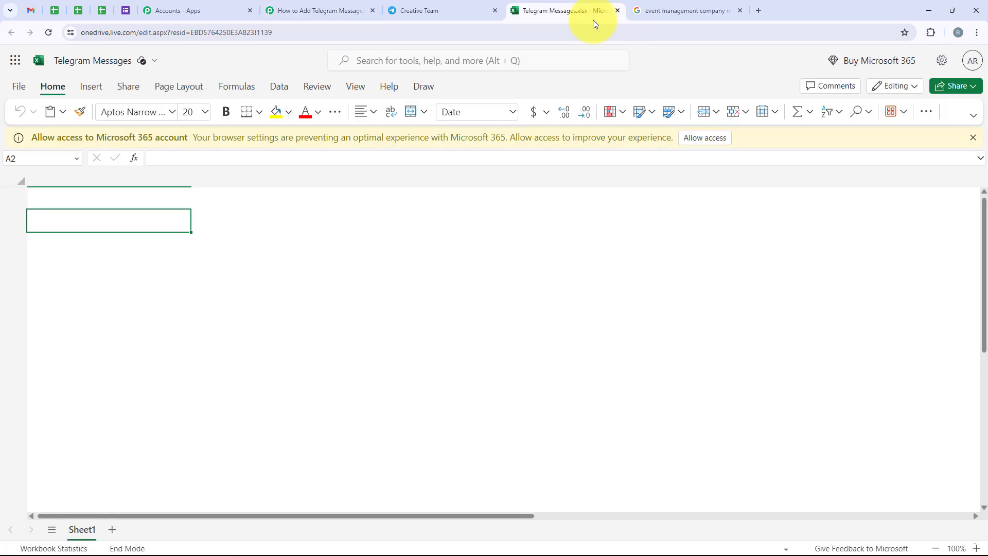
{"action": "left_click", "coordinate": [322, 11]}
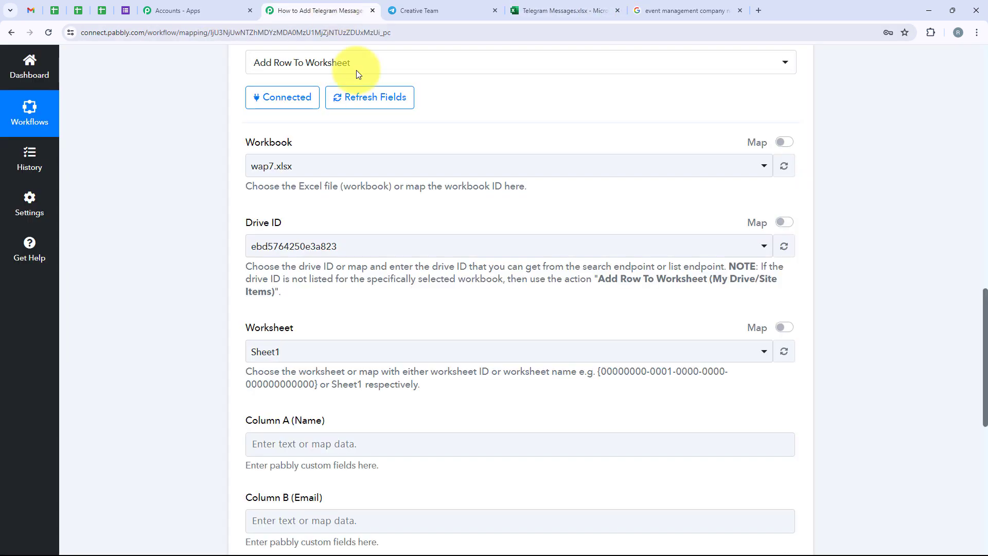
{"action": "left_click", "coordinate": [352, 171]}
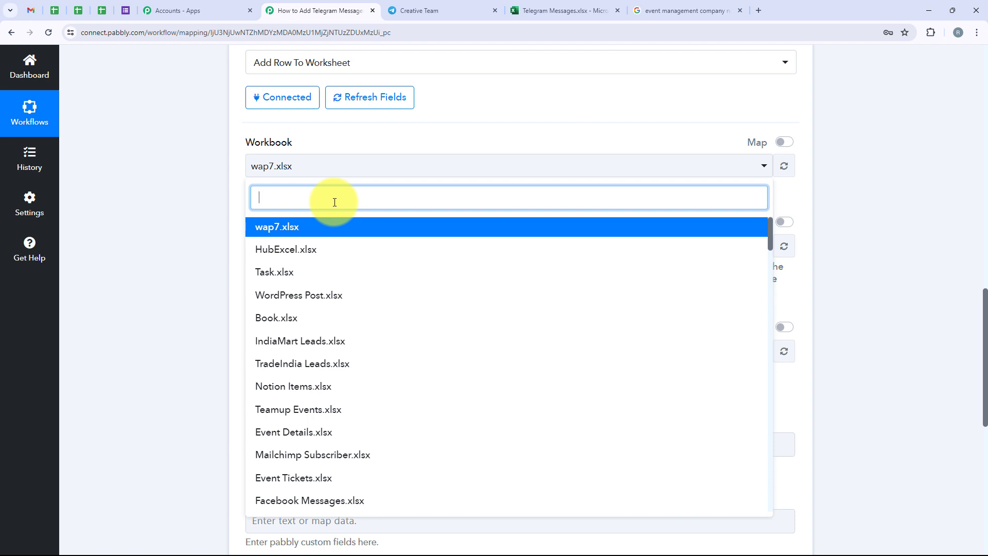
{"action": "type", "text": "Tele"}
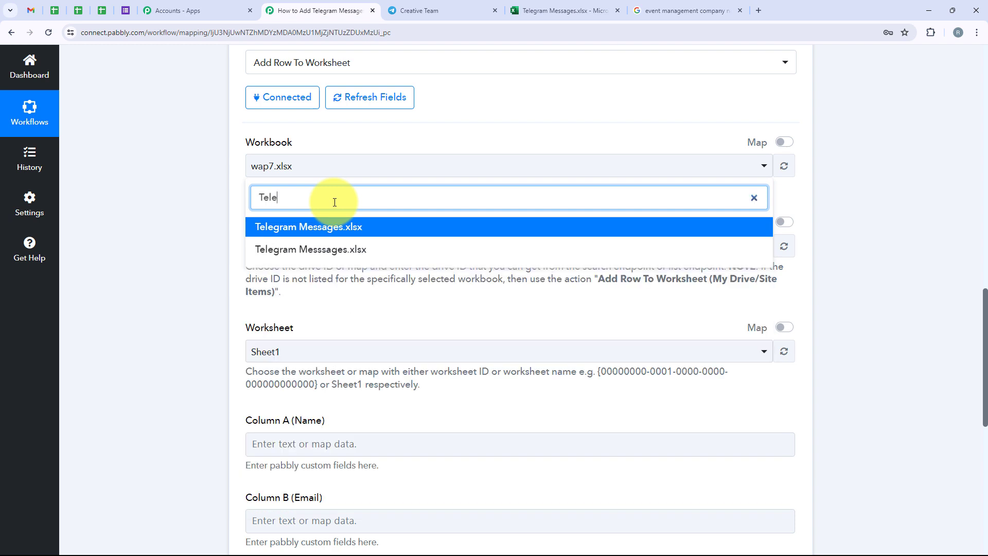
{"action": "left_click", "coordinate": [362, 229]}
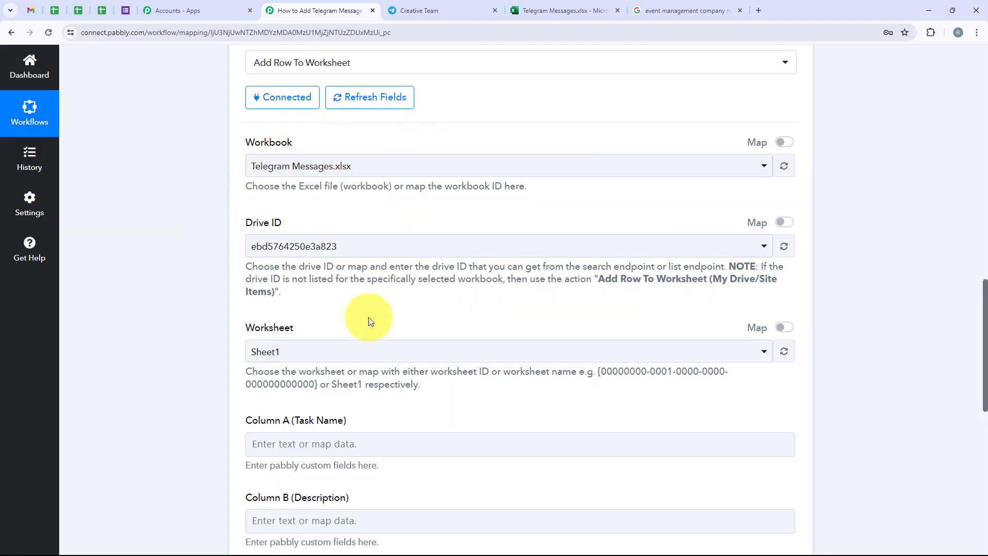
{"action": "scroll", "coordinate": [369, 319], "scroll_direction": "down", "scroll_amount": 3}
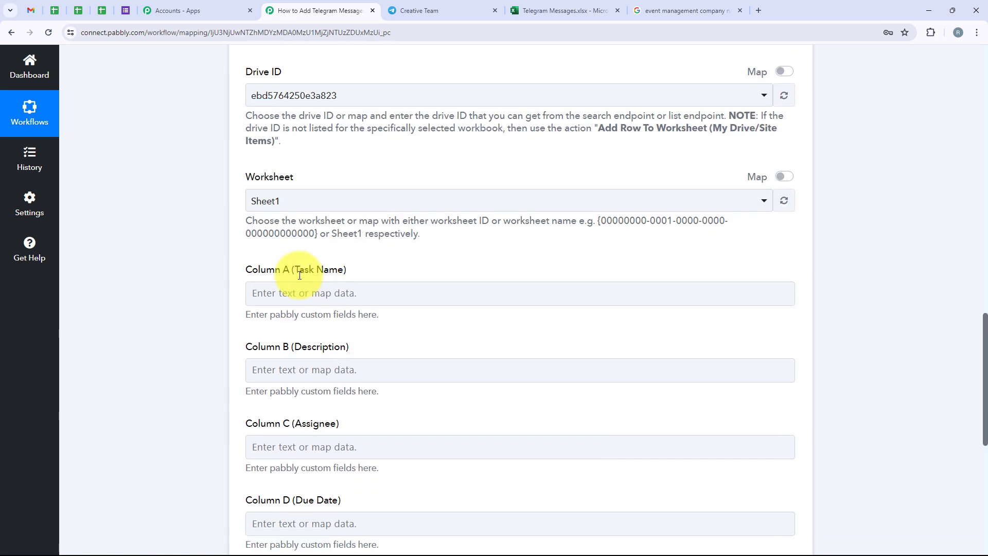
{"action": "left_click", "coordinate": [287, 196]}
{"action": "left_click", "coordinate": [267, 261]}
{"action": "scroll", "coordinate": [341, 265], "scroll_direction": "up", "scroll_amount": 1}
{"action": "scroll", "coordinate": [343, 292], "scroll_direction": "down", "scroll_amount": 3}
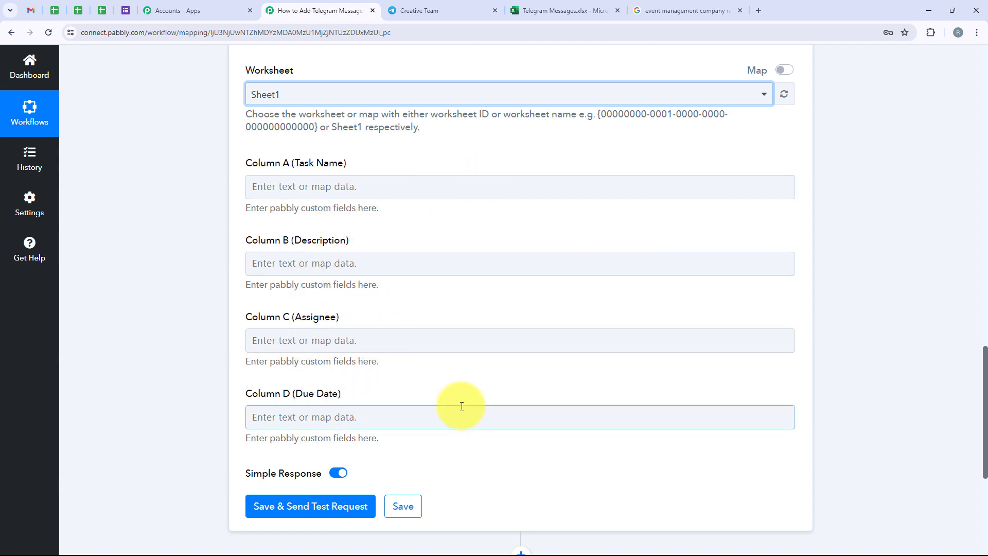
Step: Map the first Text Parser's Social Media Calendar result into the Task Name column
{"action": "left_click", "coordinate": [294, 182]}
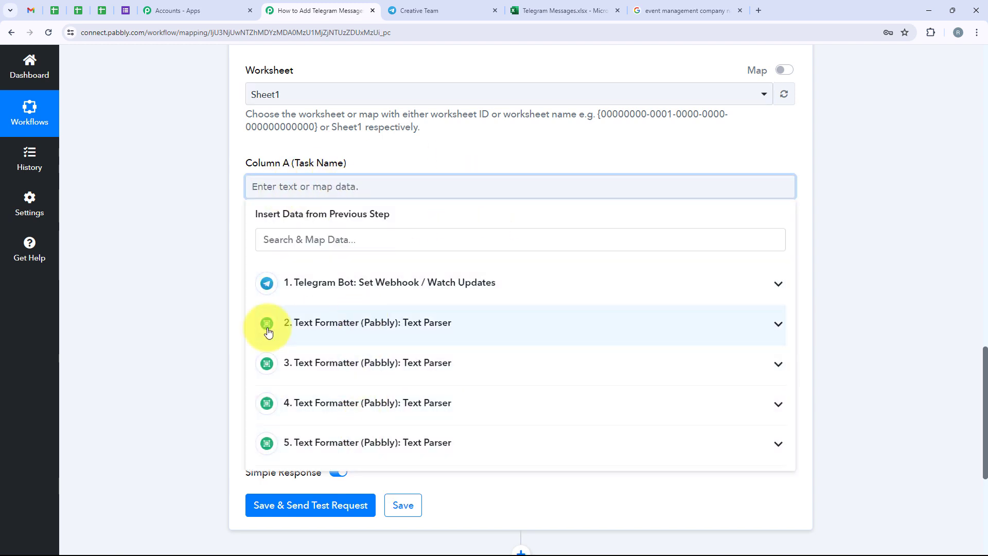
{"action": "left_click", "coordinate": [463, 336]}
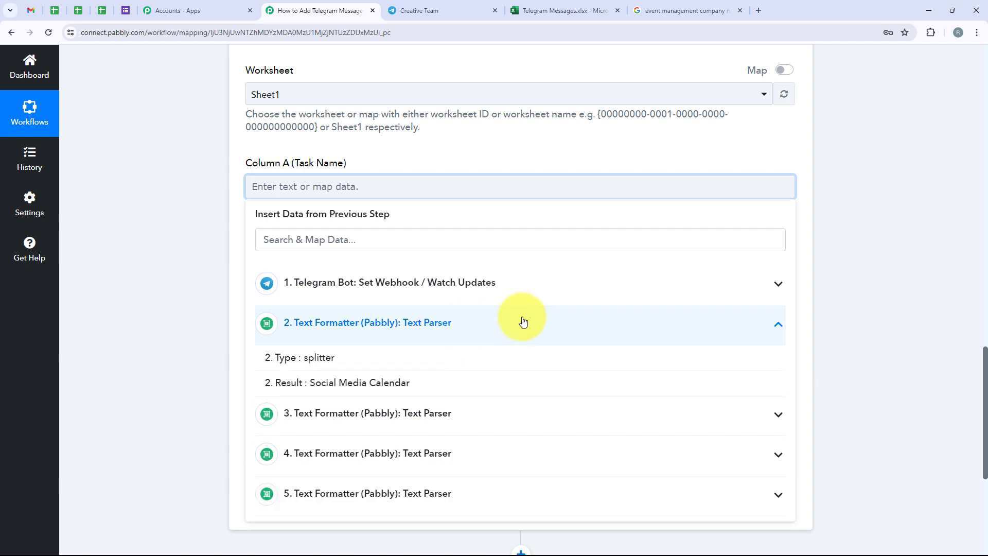
{"action": "left_click", "coordinate": [340, 389]}
{"action": "left_click", "coordinate": [157, 279]}
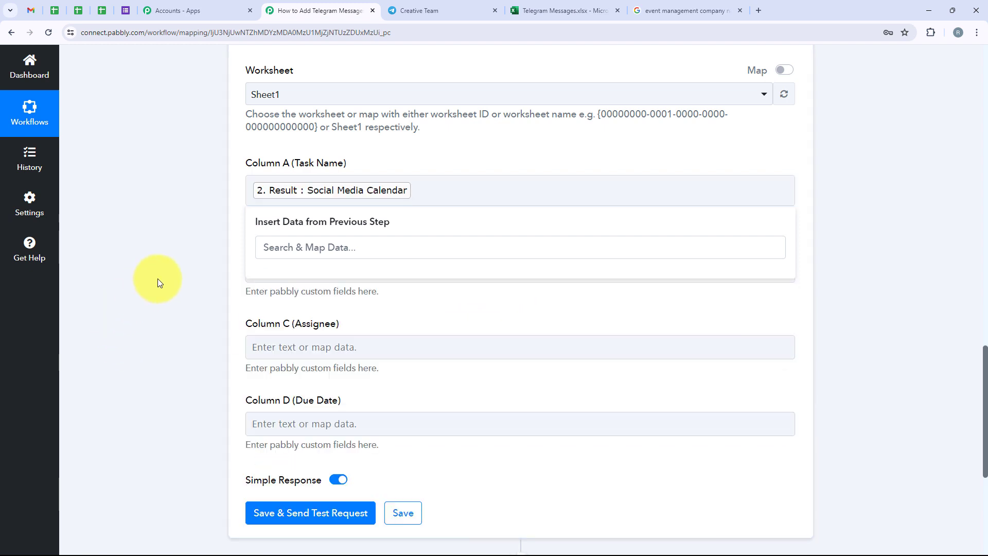
Step: Map the second Text Parser's description result into the Description column
{"action": "left_click", "coordinate": [250, 208]}
{"action": "left_click", "coordinate": [445, 392]}
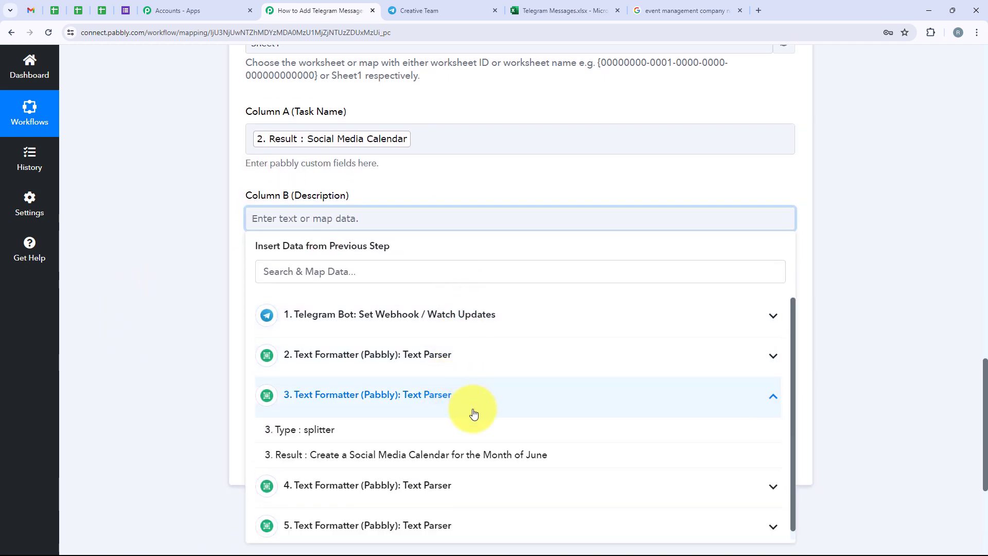
{"action": "left_click", "coordinate": [432, 442]}
{"action": "left_click", "coordinate": [187, 317]}
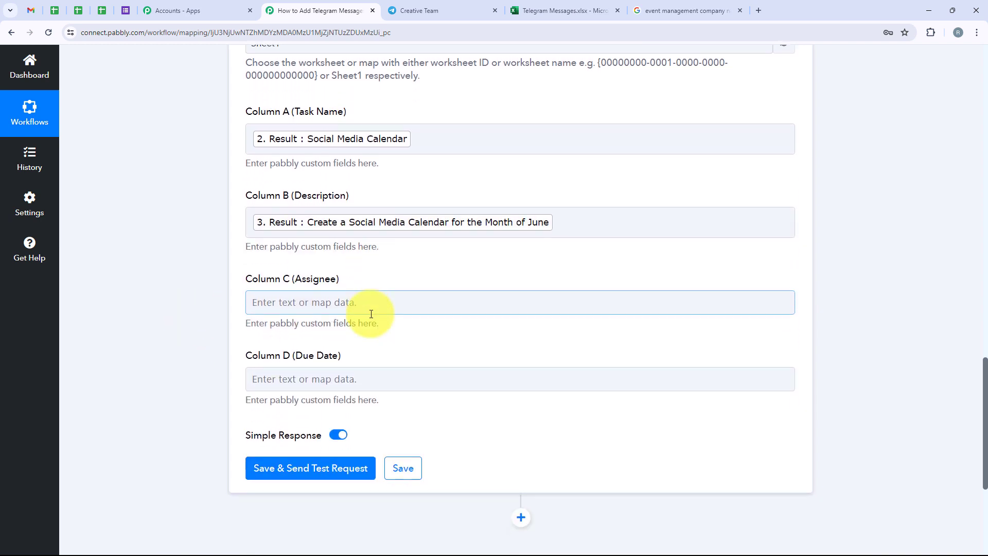
Step: Map the third Text Parser's Demo User result into the Assignee column
{"action": "scroll", "coordinate": [370, 313], "scroll_direction": "down", "scroll_amount": 1}
{"action": "left_click", "coordinate": [375, 250]}
{"action": "left_click", "coordinate": [382, 467]}
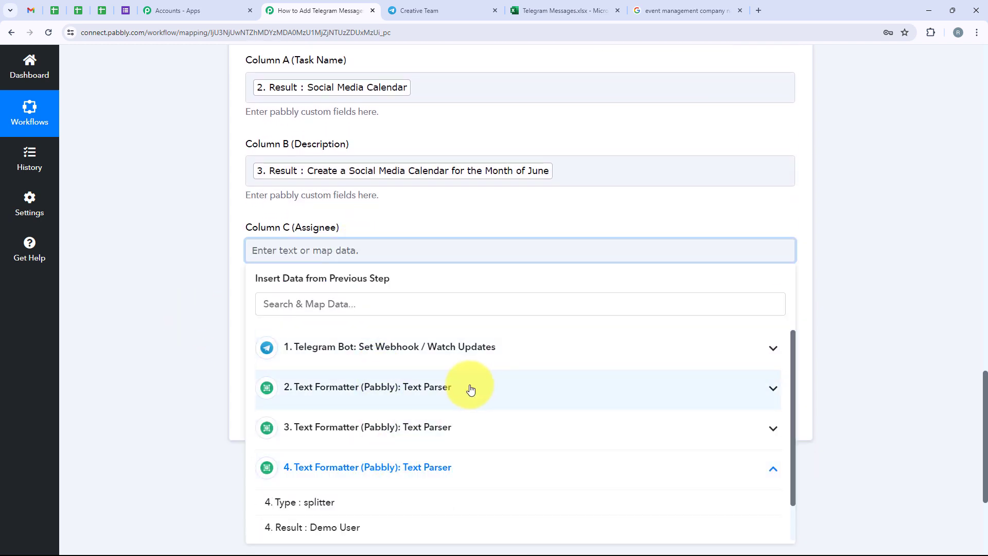
{"action": "scroll", "coordinate": [448, 438], "scroll_direction": "down", "scroll_amount": 1}
{"action": "left_click", "coordinate": [343, 491]}
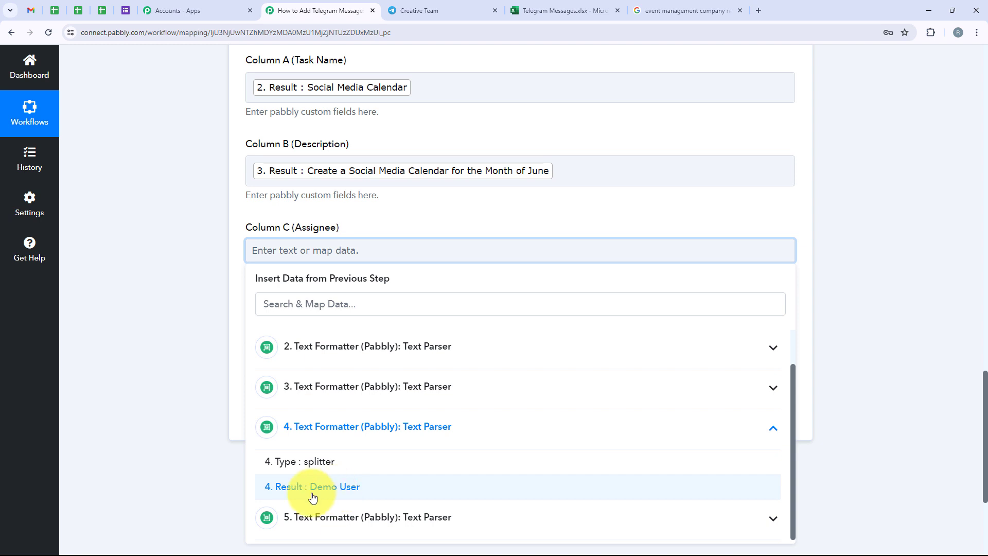
{"action": "left_click", "coordinate": [213, 493]}
Step: Map the fourth Text Parser's 27-05-2024 result into the Due Date column
{"action": "scroll", "coordinate": [344, 329], "scroll_direction": "down", "scroll_amount": 2}
{"action": "left_click", "coordinate": [353, 291]}
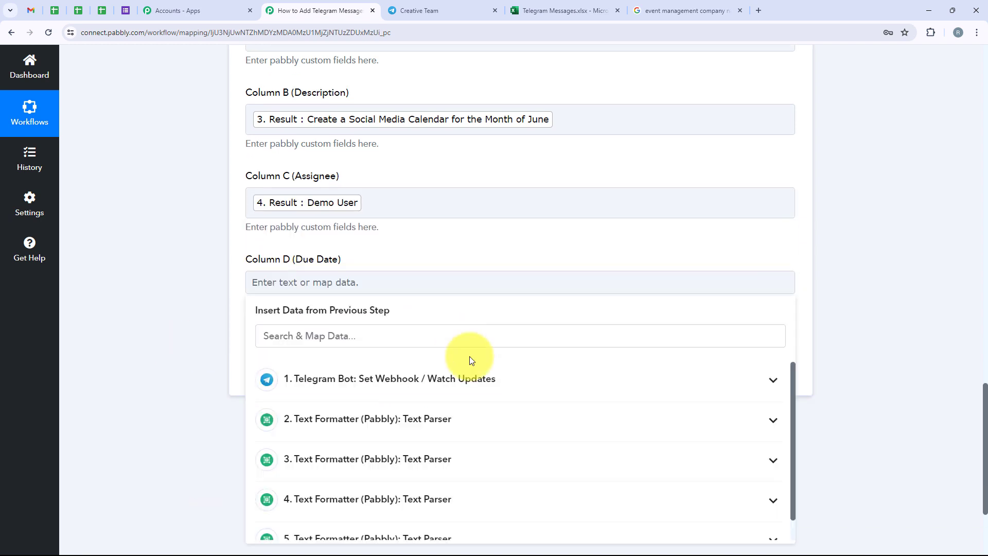
{"action": "scroll", "coordinate": [441, 519], "scroll_direction": "down", "scroll_amount": 1}
{"action": "left_click", "coordinate": [406, 522]}
{"action": "scroll", "coordinate": [406, 523], "scroll_direction": "down", "scroll_amount": 1}
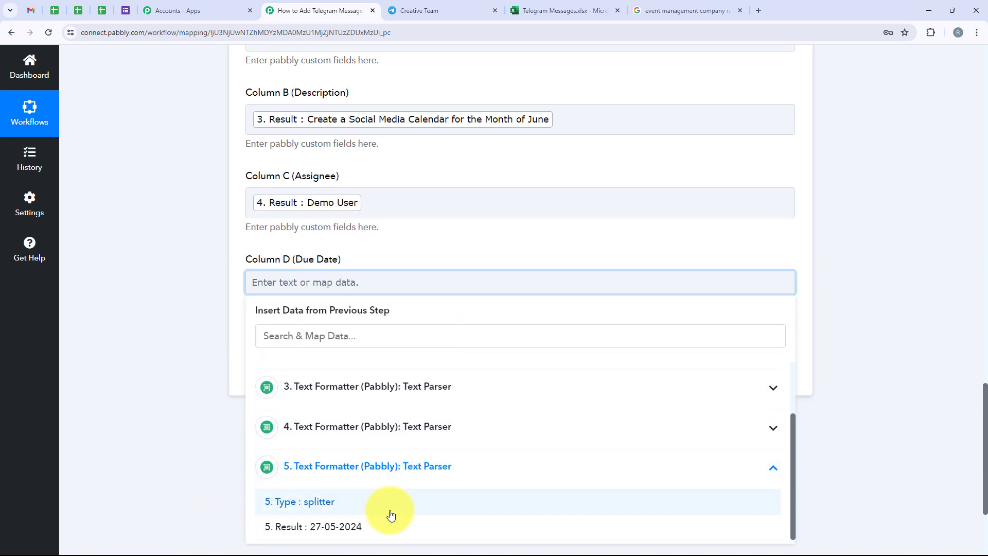
{"action": "left_click", "coordinate": [355, 527]}
{"action": "left_click", "coordinate": [214, 380]}
{"action": "scroll", "coordinate": [214, 380], "scroll_direction": "up", "scroll_amount": 3}
{"action": "scroll", "coordinate": [440, 319], "scroll_direction": "down", "scroll_amount": 5}
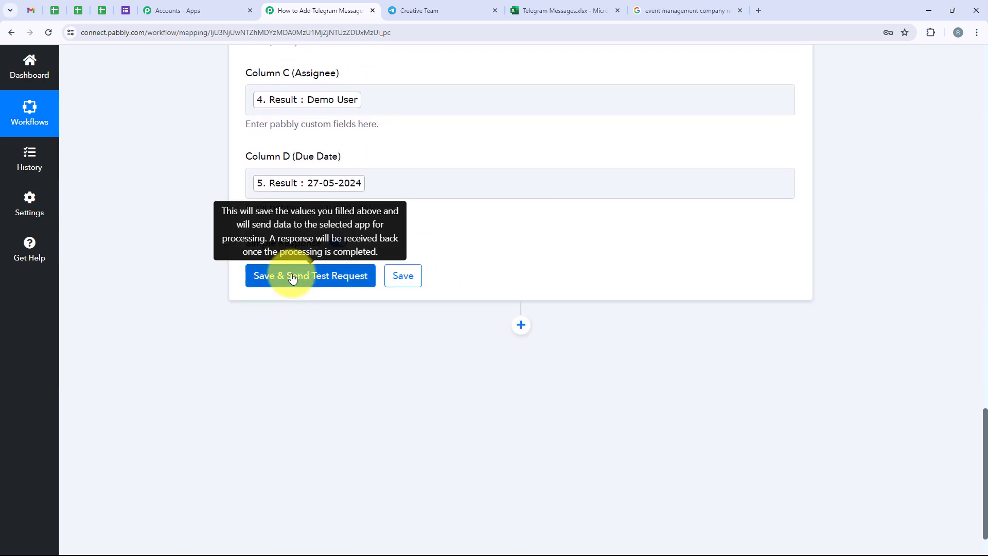
Step: Save the Excel step, send a test request adding row A2:D2, and check the workbook
{"action": "left_click", "coordinate": [293, 278]}
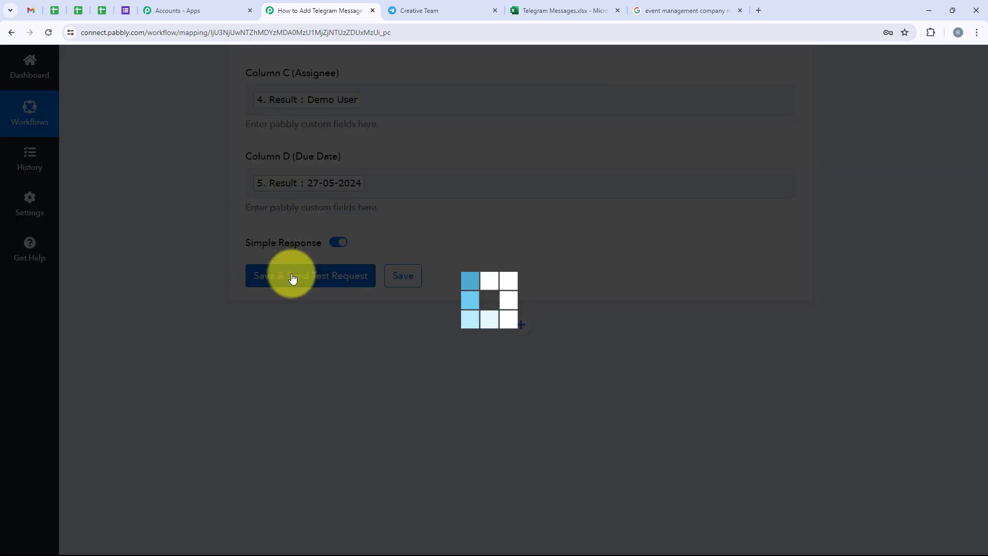
{"action": "scroll", "coordinate": [525, 191], "scroll_direction": "down", "scroll_amount": 1}
{"action": "scroll", "coordinate": [530, 194], "scroll_direction": "up", "scroll_amount": 1}
{"action": "scroll", "coordinate": [530, 196], "scroll_direction": "down", "scroll_amount": 1}
{"action": "scroll", "coordinate": [530, 196], "scroll_direction": "down", "scroll_amount": 1}
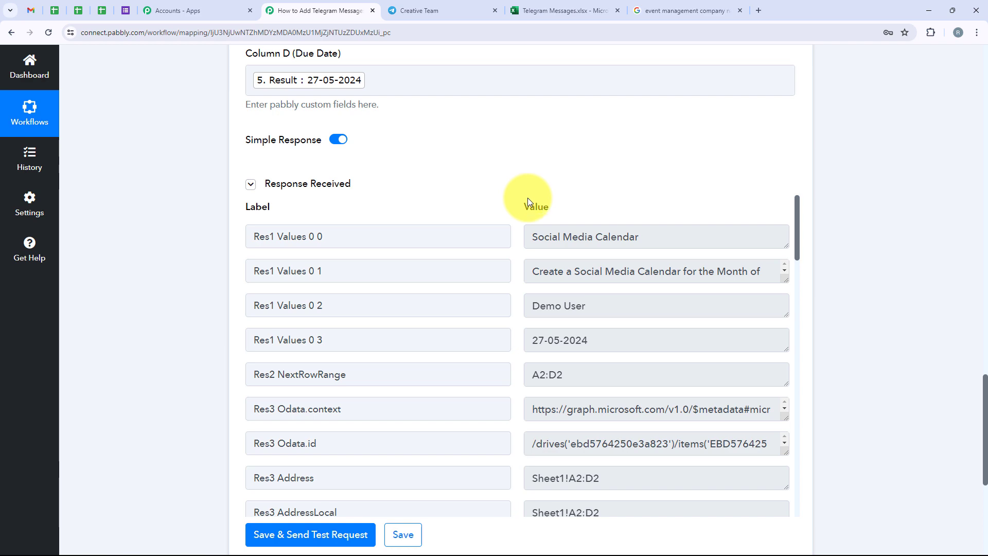
{"action": "left_click", "coordinate": [540, 8]}
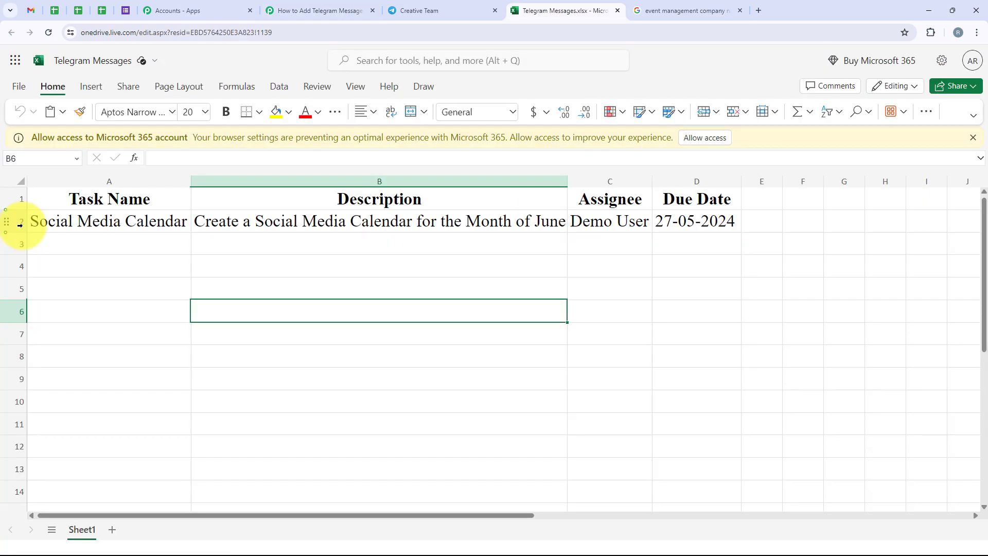
Step: Inspect row 2's Social Media Calendar task and due date, then return to the Pabbly workflow
{"action": "left_click", "coordinate": [25, 216]}
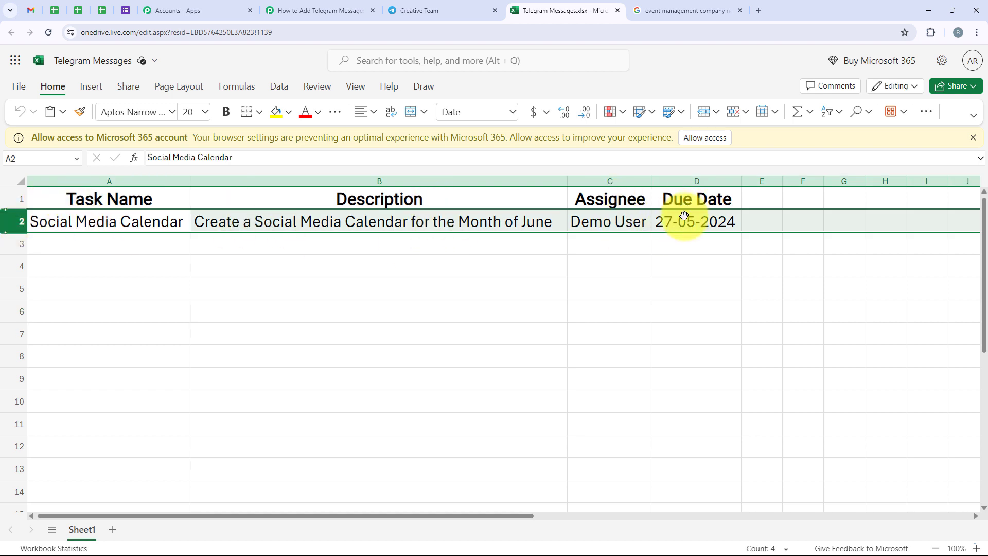
{"action": "left_click", "coordinate": [710, 245]}
{"action": "left_click", "coordinate": [359, 4]}
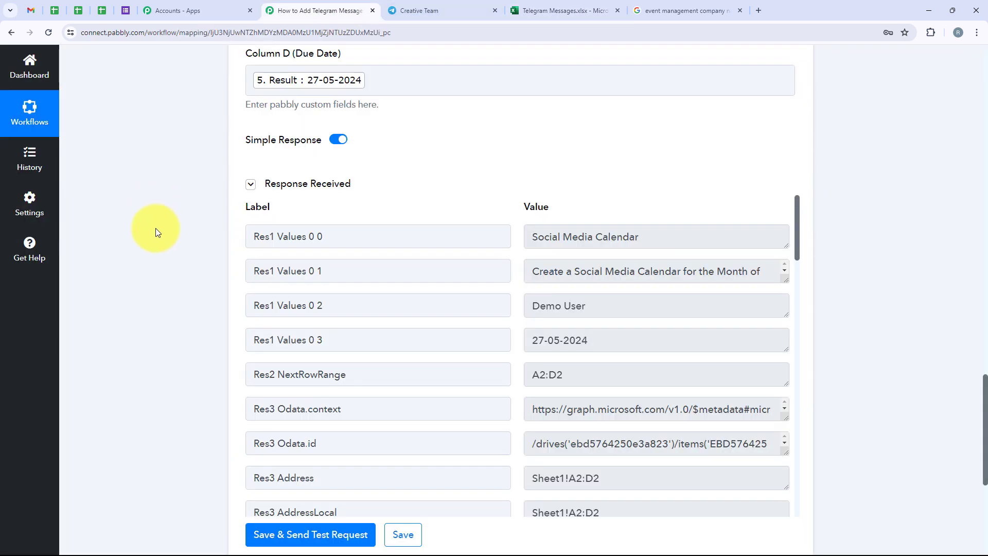
{"action": "scroll", "coordinate": [154, 129], "scroll_direction": "up", "scroll_amount": 15}
{"action": "scroll", "coordinate": [165, 164], "scroll_direction": "up", "scroll_amount": 3}
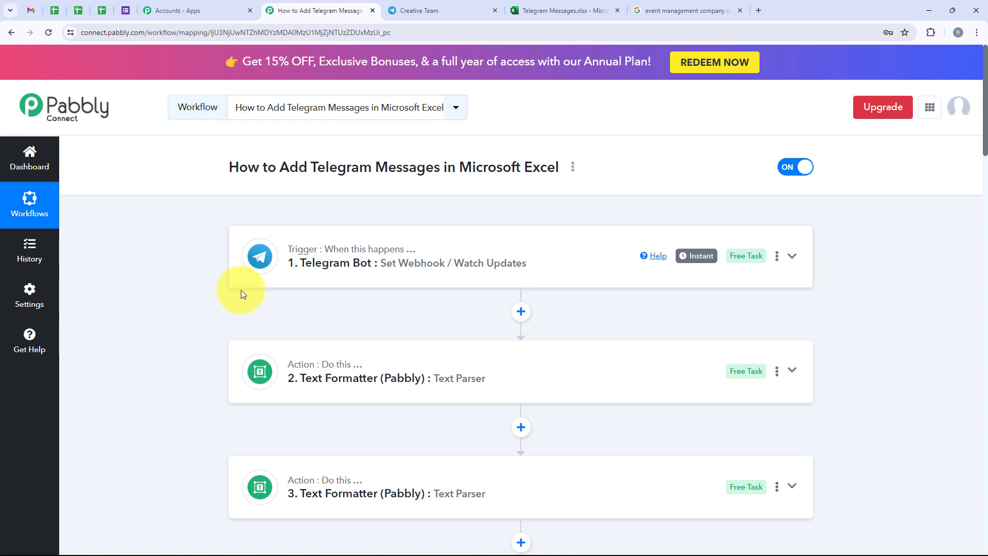
Step: Send the Generate Captions task for Test User, due 29-05-2024, in the Creative Team chat
{"action": "left_click", "coordinate": [430, 8]}
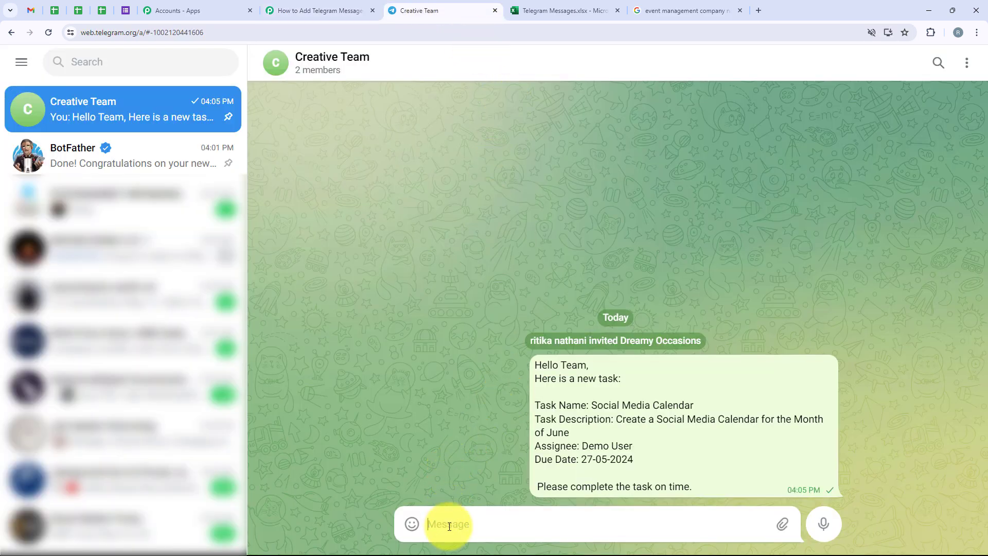
{"action": "type", "text": "Hello Team, Here is a new task:  Task Name: Generate Captions Task Description: Generate captions for festive posts. Assignee: Test User Due Date: 29-05-2024  Please complete the task on time."}
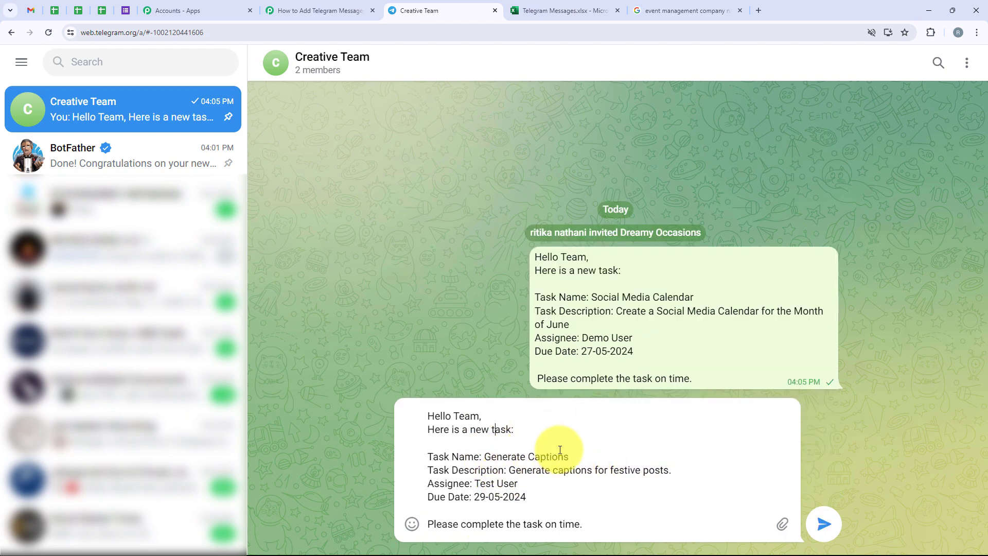
{"action": "left_click_drag", "start_coordinate": [475, 483], "coordinate": [541, 488]}
{"action": "left_click", "coordinate": [563, 521]}
{"action": "left_click_drag", "start_coordinate": [609, 536], "coordinate": [426, 430]}
{"action": "left_click", "coordinate": [432, 425]}
{"action": "key", "text": "Return"}
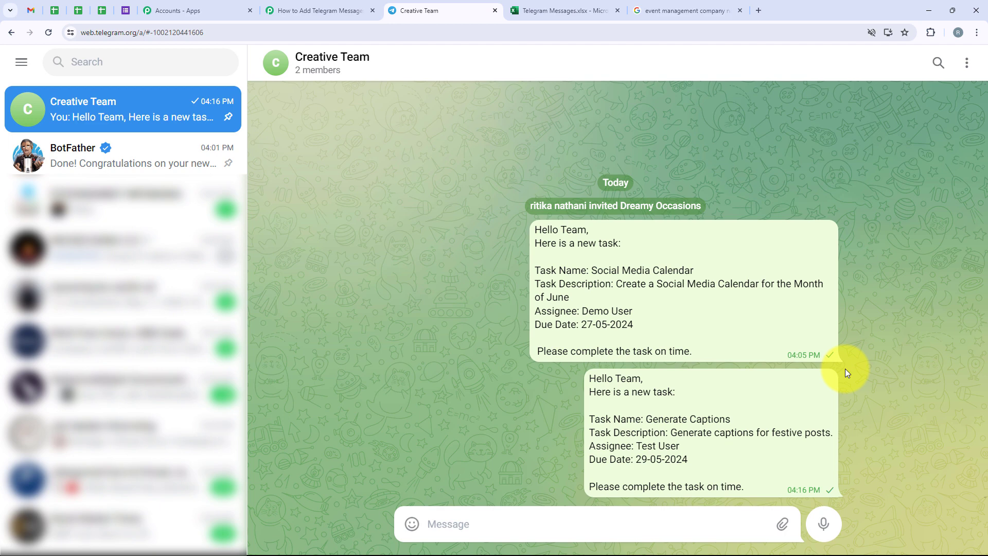
Step: Check row 3 of the Telegram Messages sheet for the Generate Captions entry
{"action": "key", "text": "ctrl+Tab"}
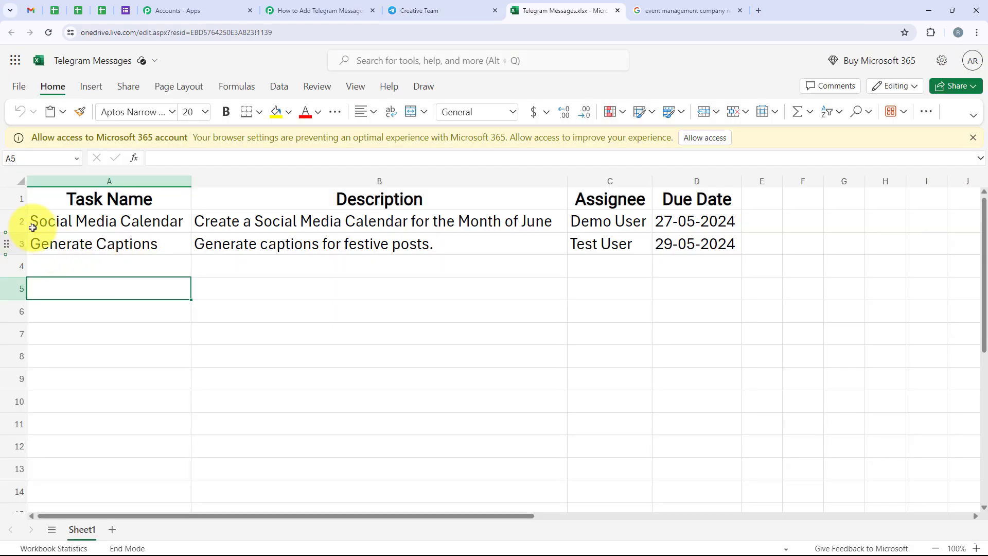
{"action": "left_click", "coordinate": [20, 248]}
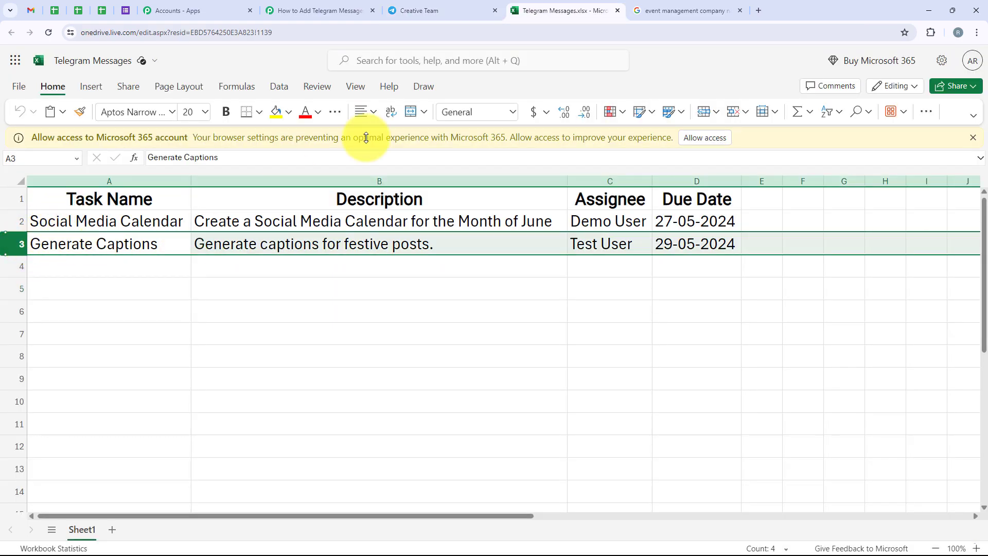